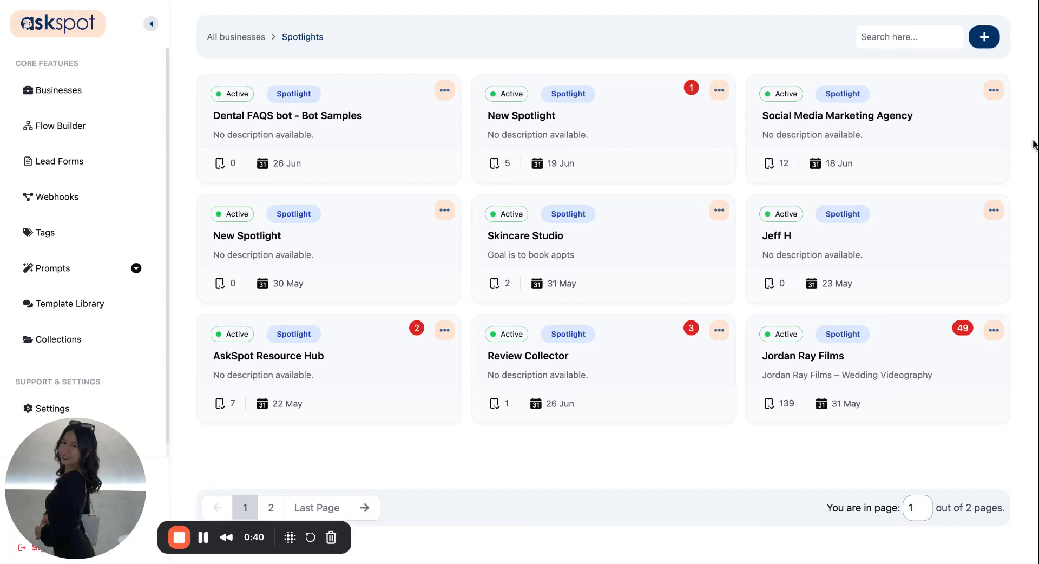
Step: Create a new Spotlight named "The Collective Hub" with type Question answer and status Active
click(984, 42)
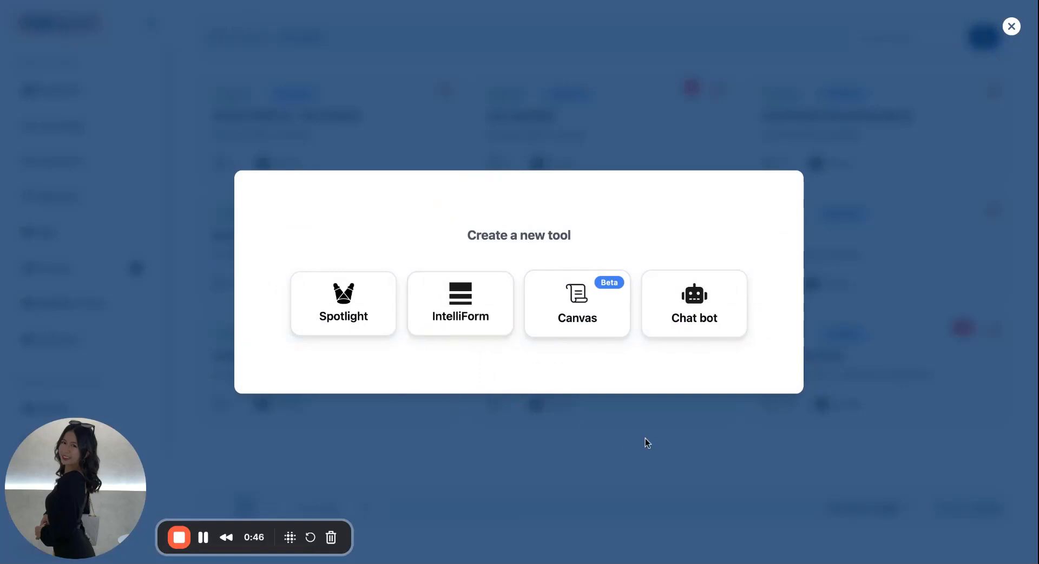
click(383, 323)
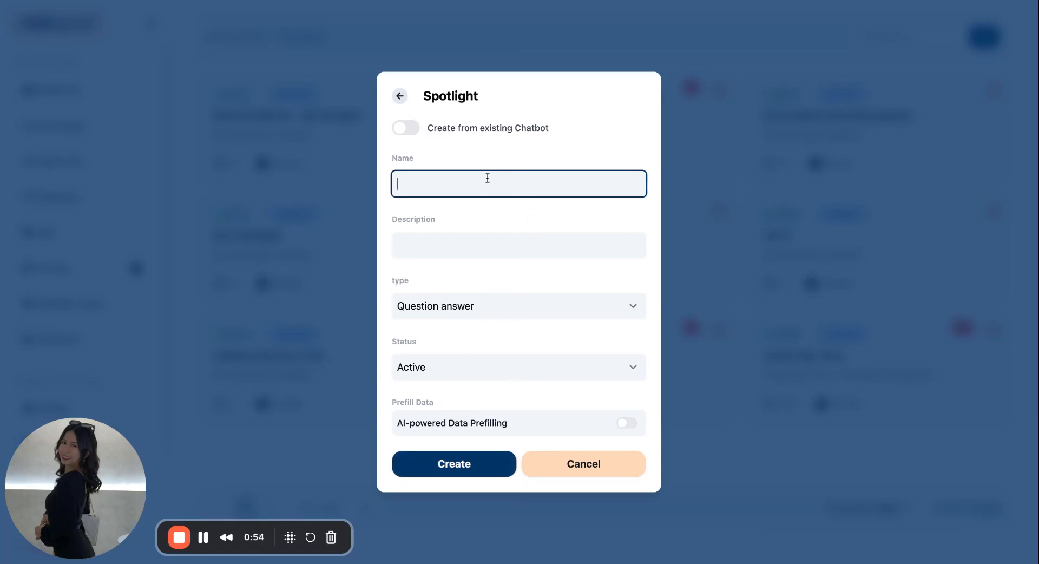
drag(428, 129, 549, 129)
click(548, 143)
click(513, 179)
text(The Collective Hub)
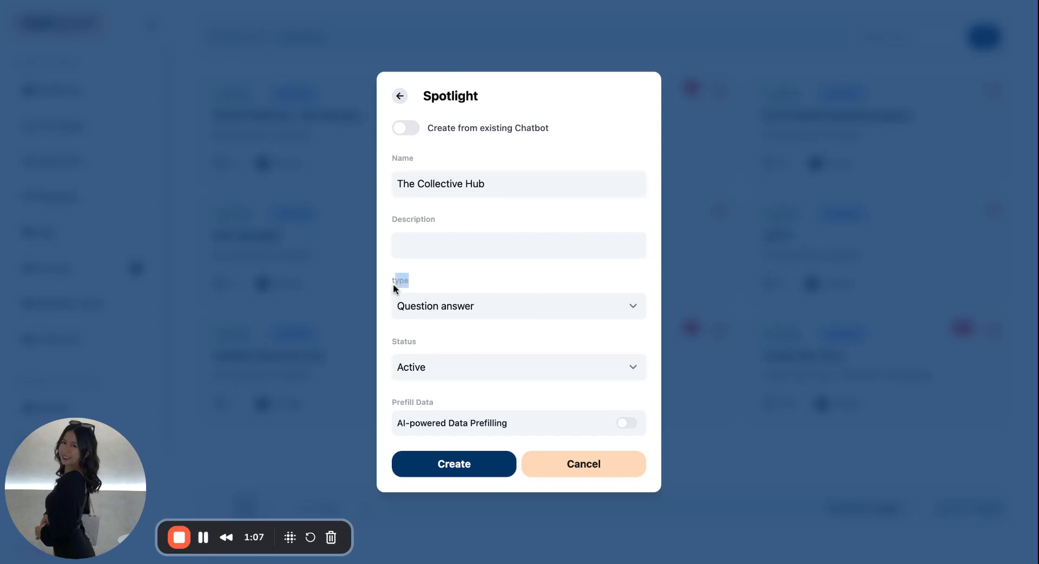
click(440, 304)
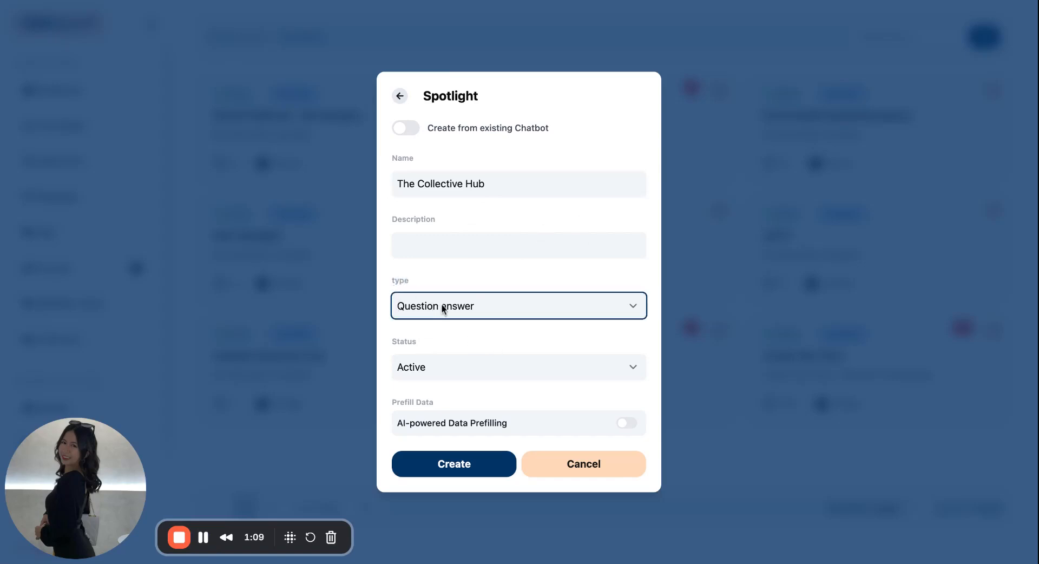
drag(413, 345, 393, 347)
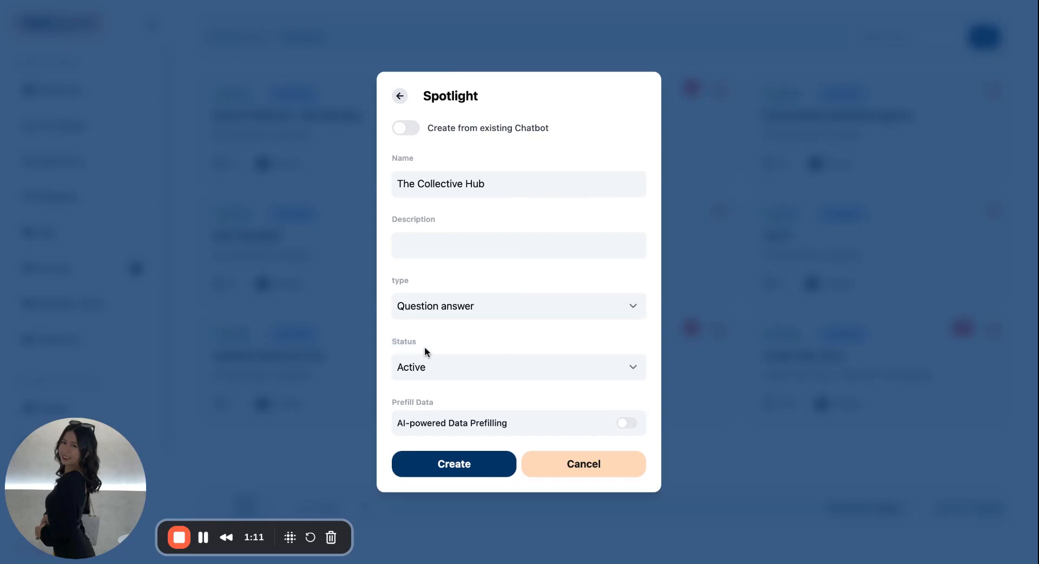
click(443, 467)
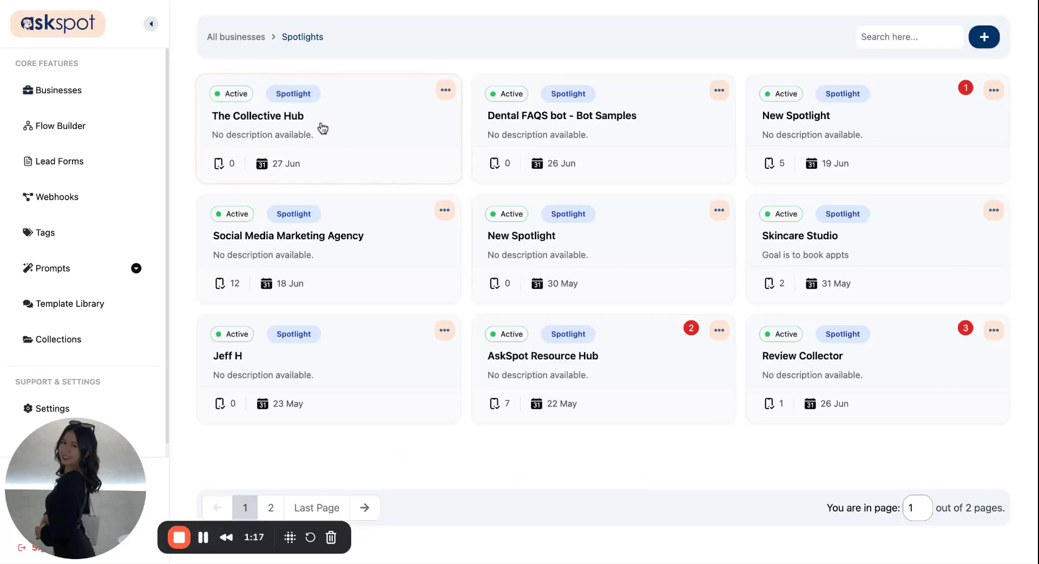
Step: Open the settings of The Collective Hub spotlight
click(340, 101)
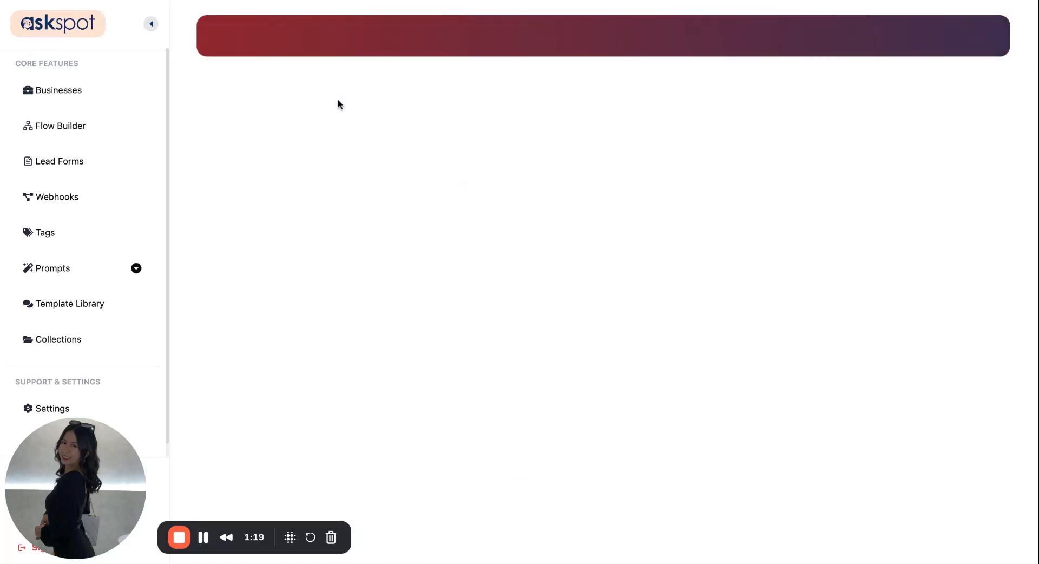
scroll(344, 309, down, 2)
scroll(343, 309, up, 2)
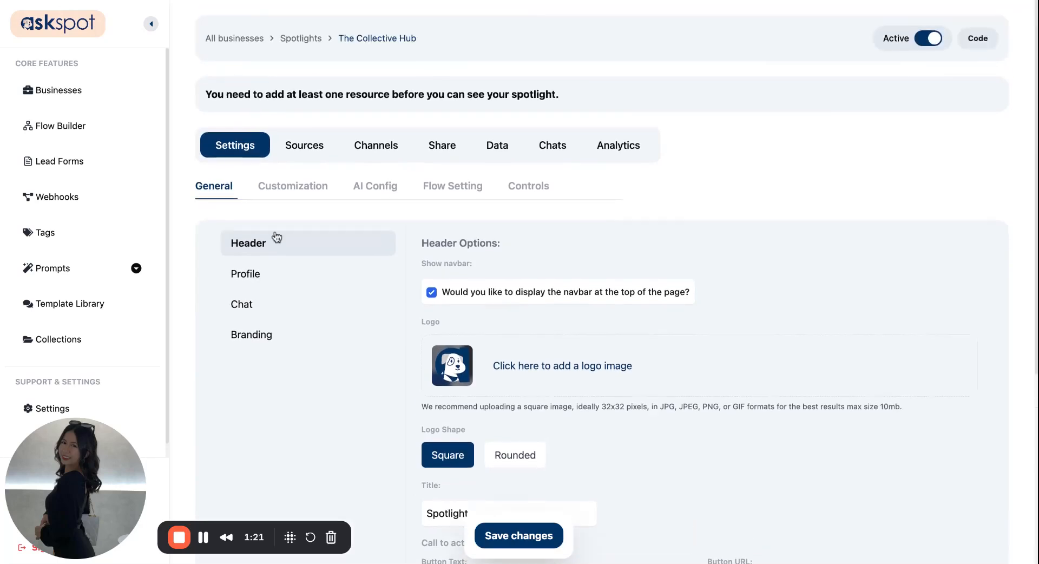
Step: Examine the header options, including the navbar, logo, title, call to action, custom links and links alignment
scroll(318, 269, down, 1)
scroll(313, 276, down, 5)
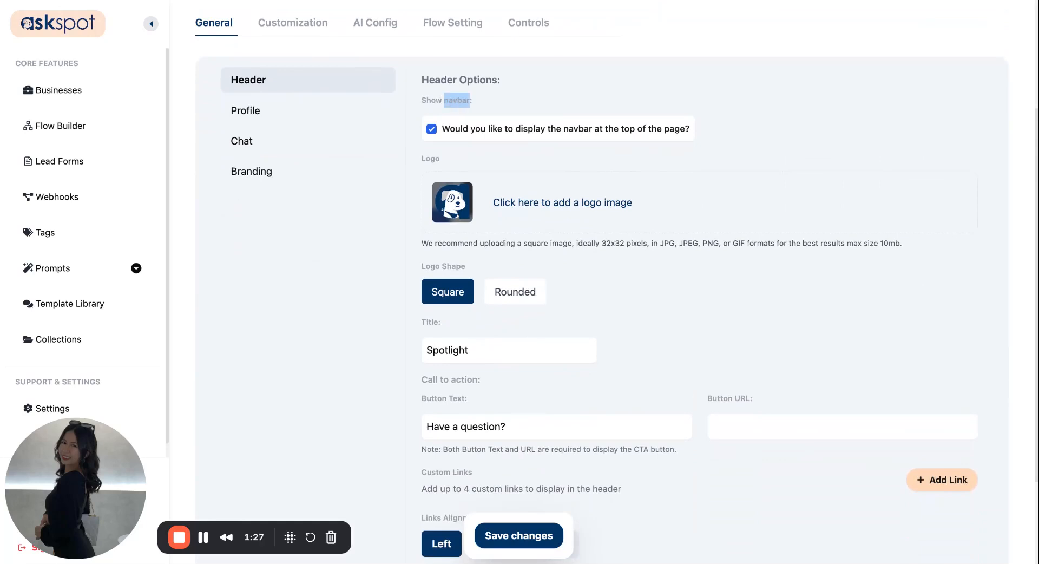
click(457, 100)
scroll(420, 159, down, 2)
scroll(617, 278, up, 1)
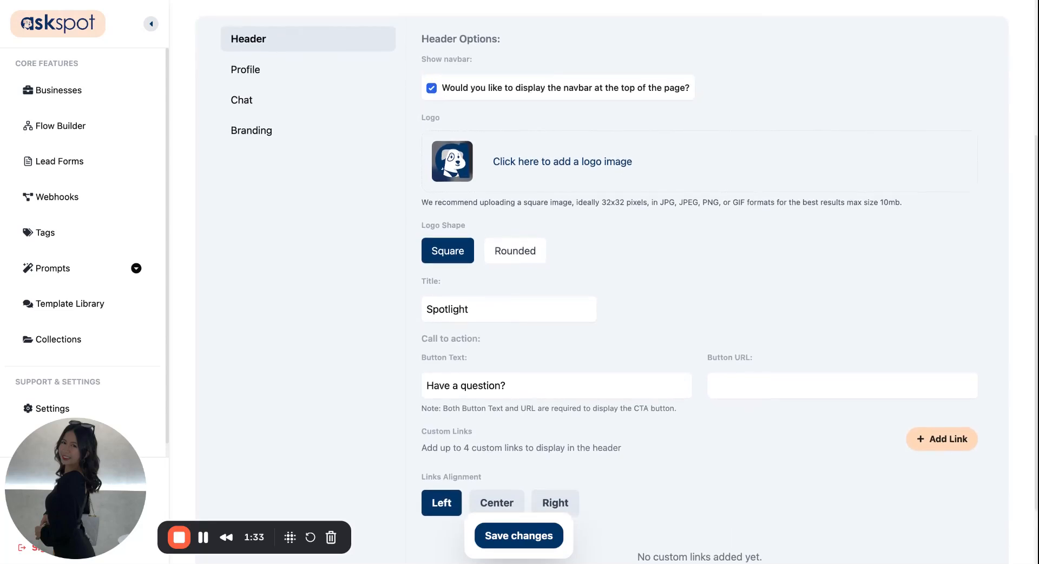
scroll(603, 285, down, 1)
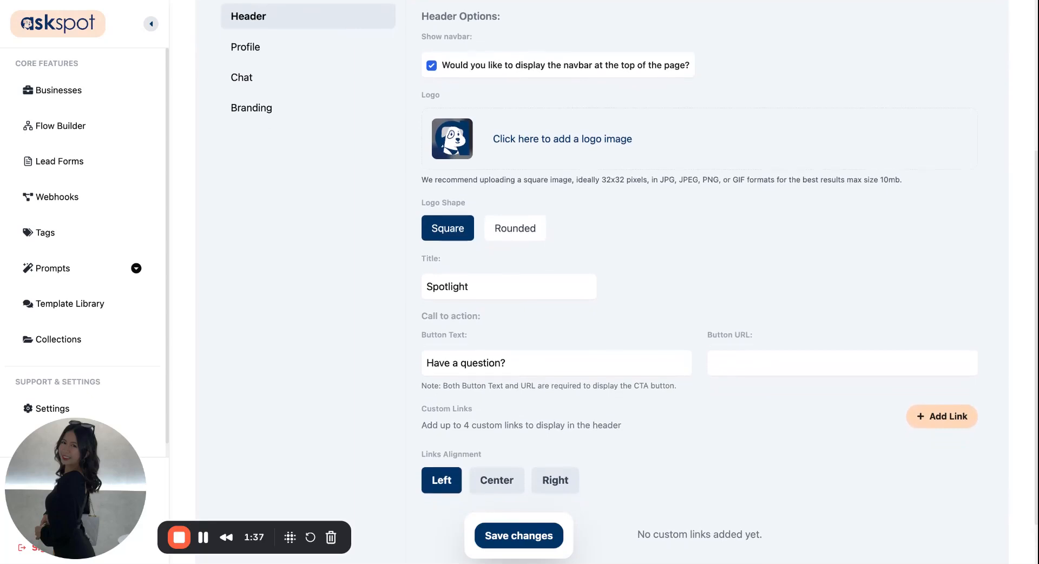
scroll(628, 270, down, 3)
scroll(628, 271, up, 3)
scroll(617, 271, down, 3)
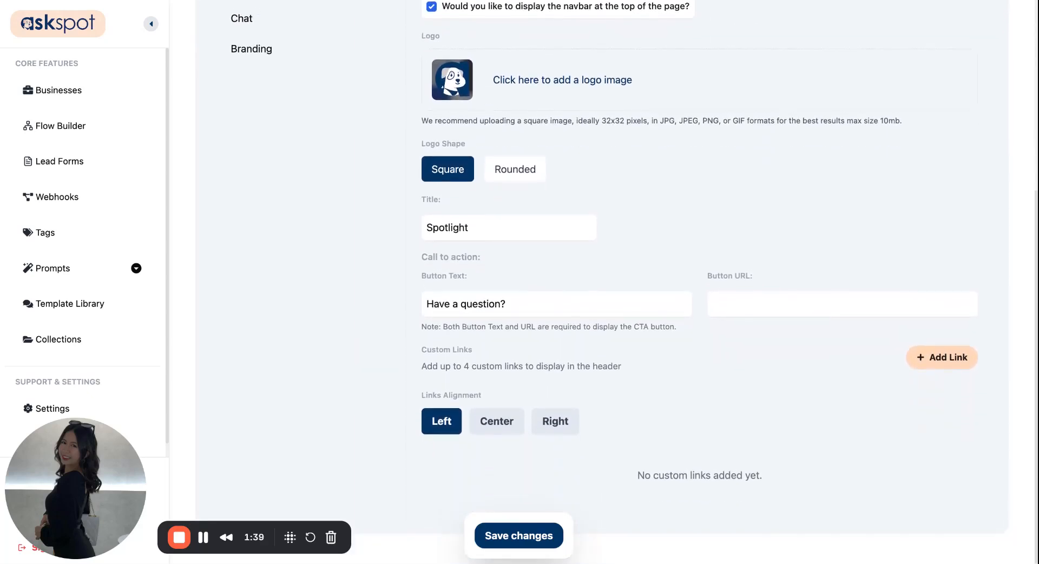
scroll(440, 242, up, 15)
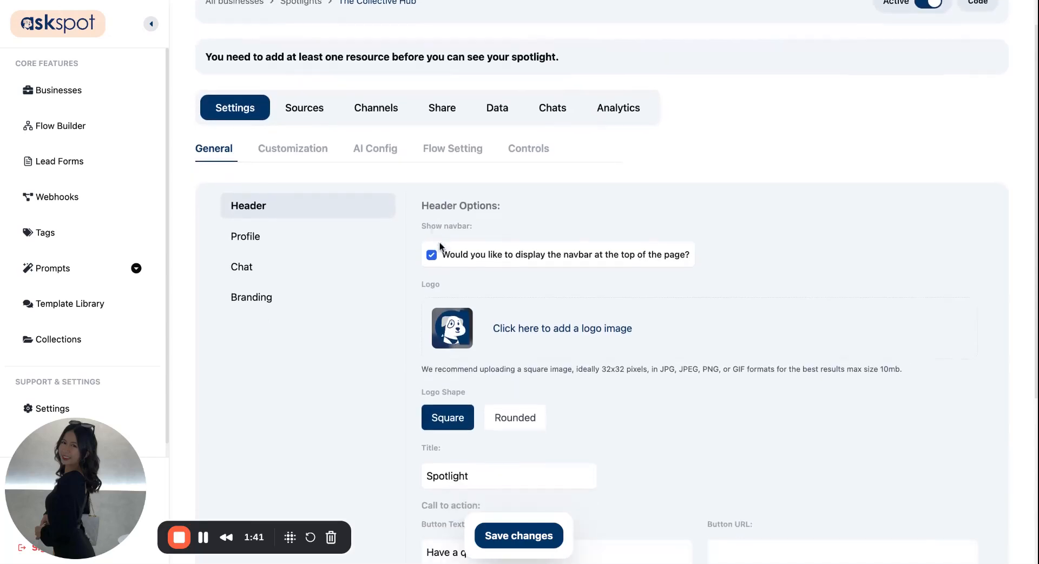
Step: Set the header title to "The Collective Hub", copied from the spotlight's name
triple_click(339, 36)
key(super+c)
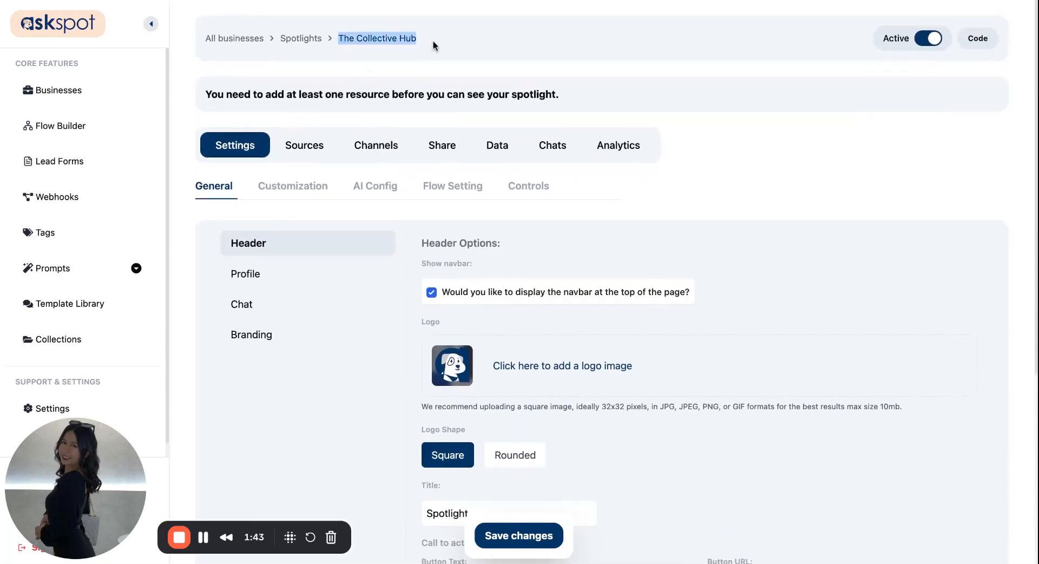
scroll(452, 291, down, 5)
double_click(448, 351)
key(super+v)
scroll(447, 327, down, 4)
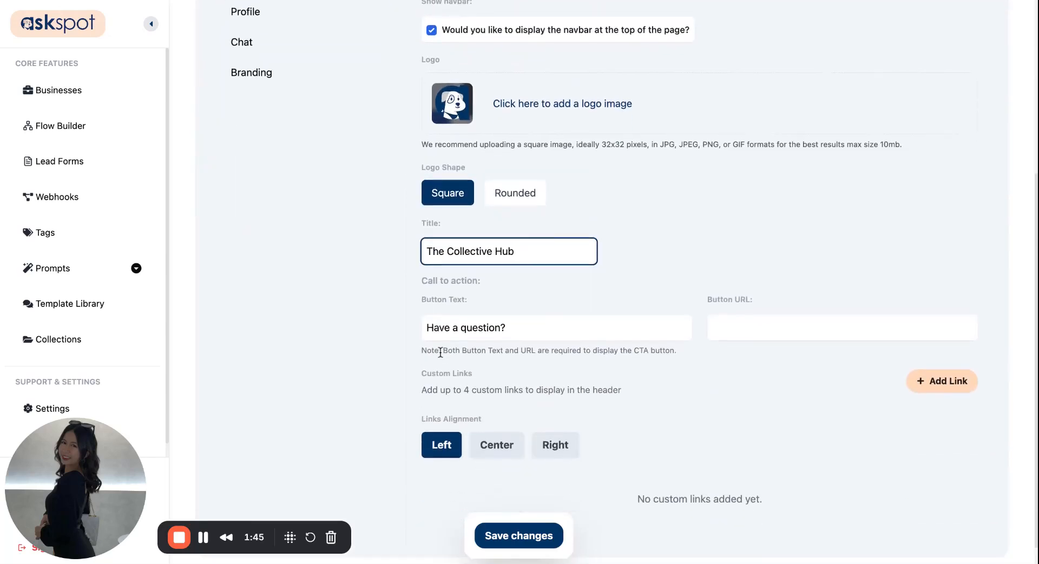
triple_click(447, 328)
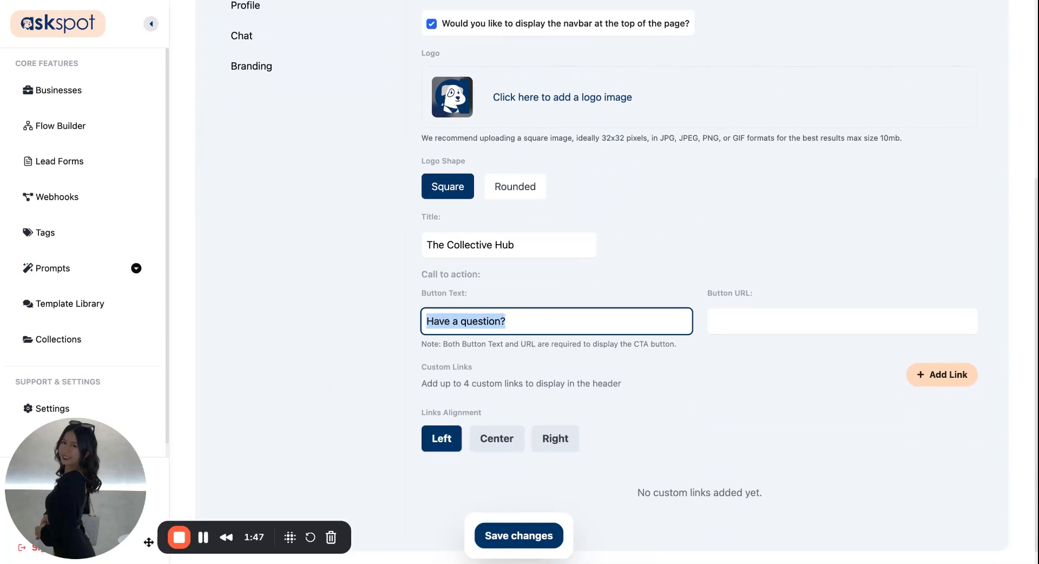
click(204, 537)
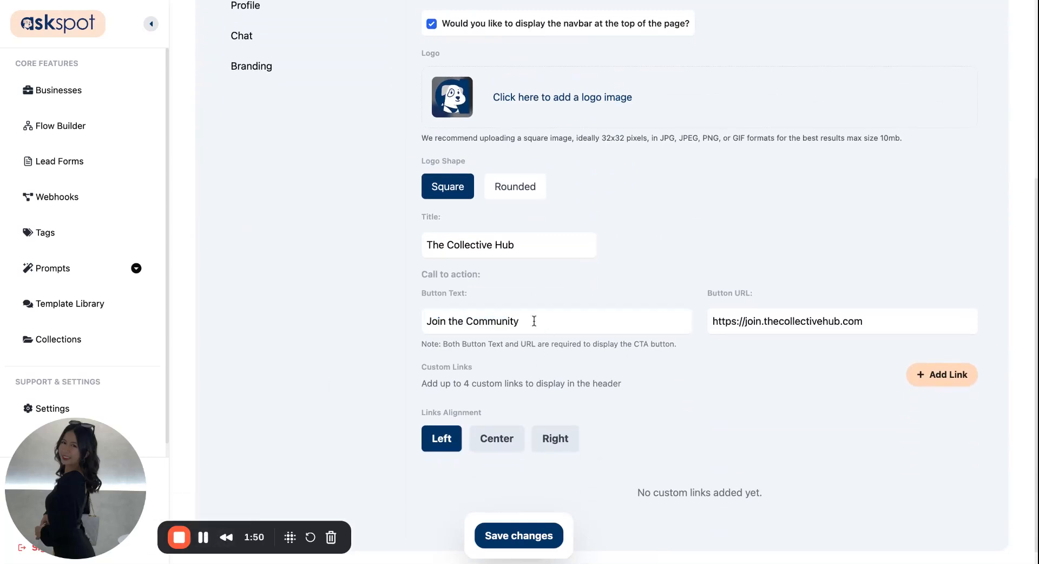
click(532, 320)
click(859, 310)
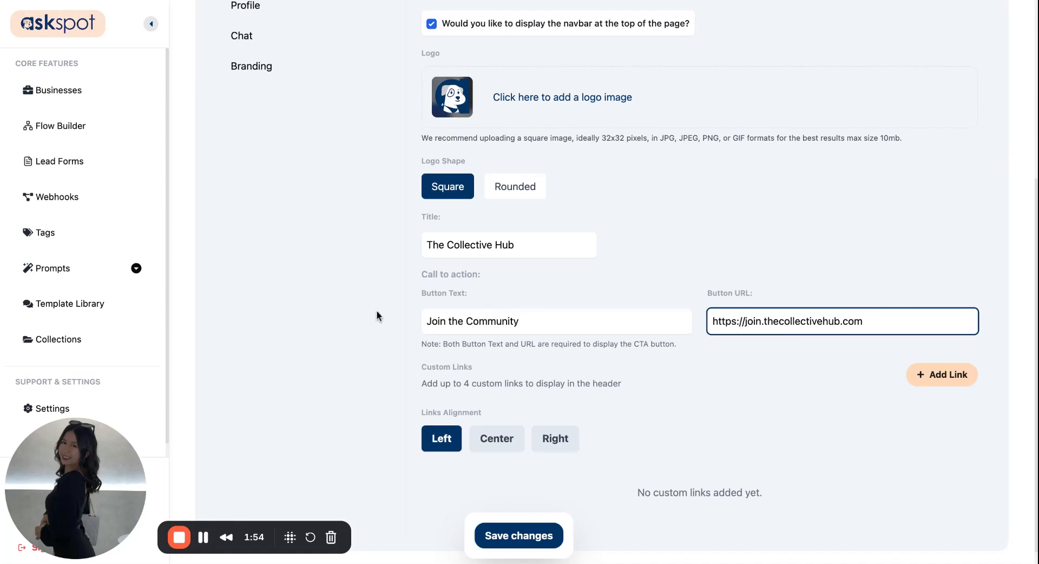
Step: Add four custom header links titled About the Community, Membership Tiers, Events & Meetups and Testimonials, each with its URL
scroll(465, 358, down, 1)
drag(473, 350, 418, 346)
click(519, 353)
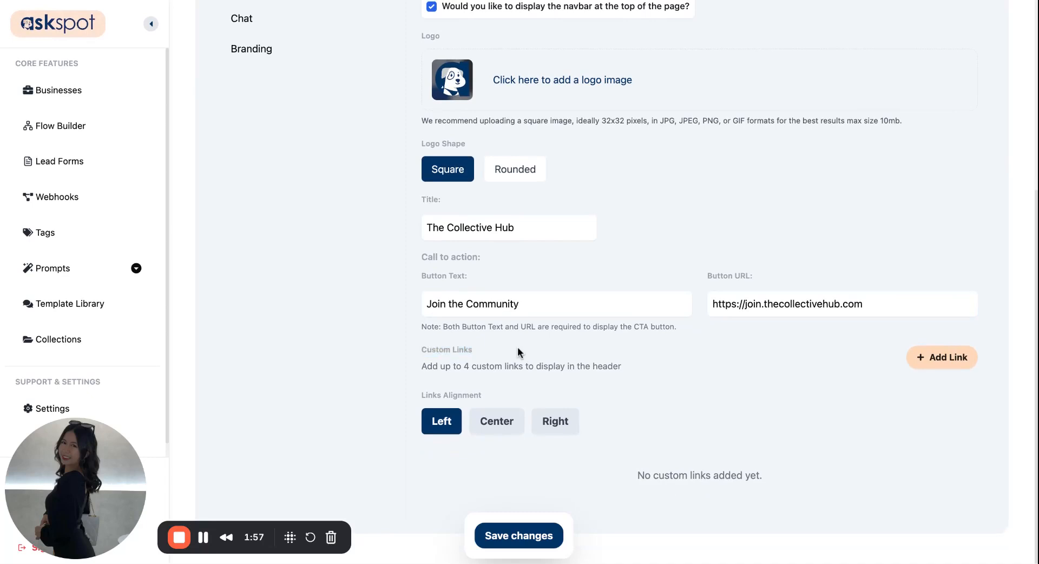
click(933, 358)
click(934, 358)
click(934, 359)
click(934, 359)
scroll(717, 367, down, 3)
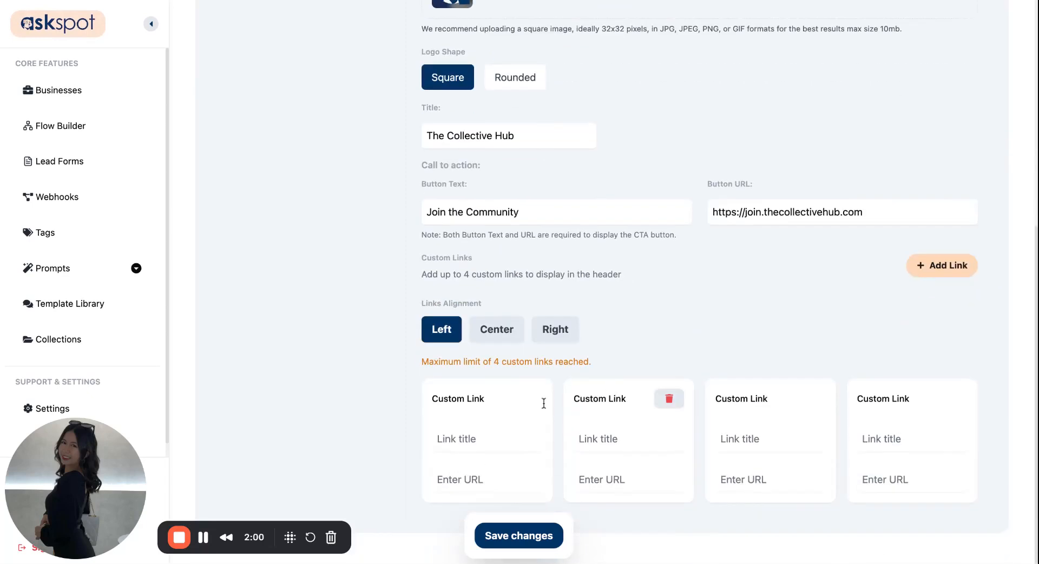
click(203, 538)
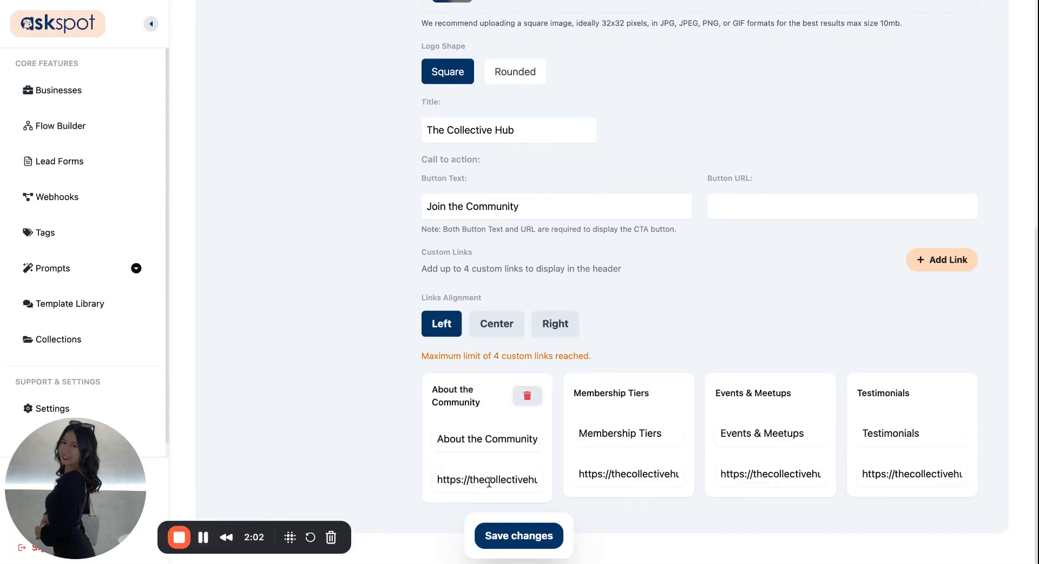
Step: Check the titles and full URLs of the four custom header links
drag(451, 440, 537, 442)
click(536, 441)
click(617, 436)
click(783, 436)
triple_click(782, 437)
click(902, 436)
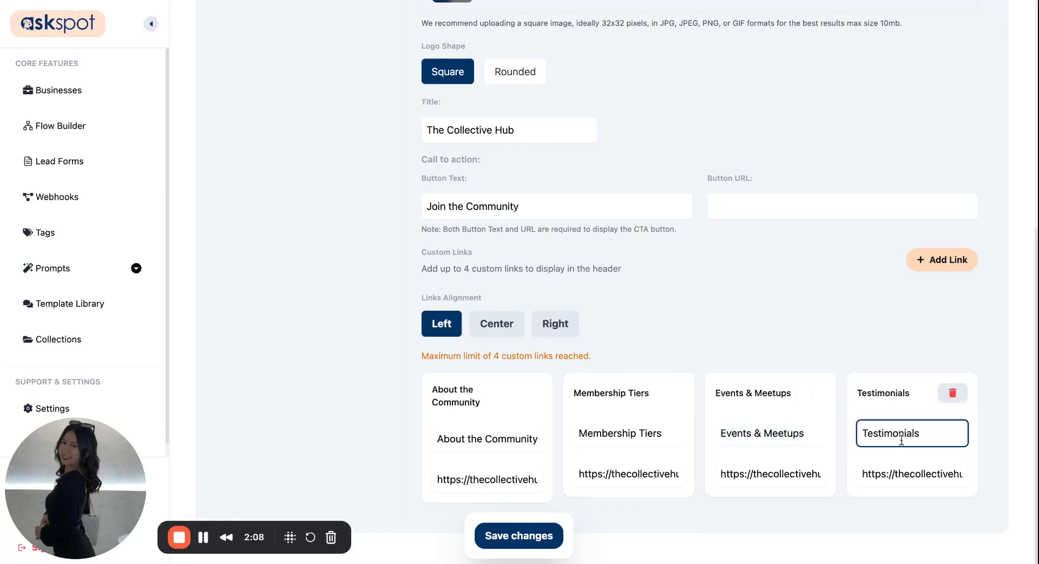
click(520, 476)
triple_click(520, 476)
triple_click(521, 484)
click(628, 475)
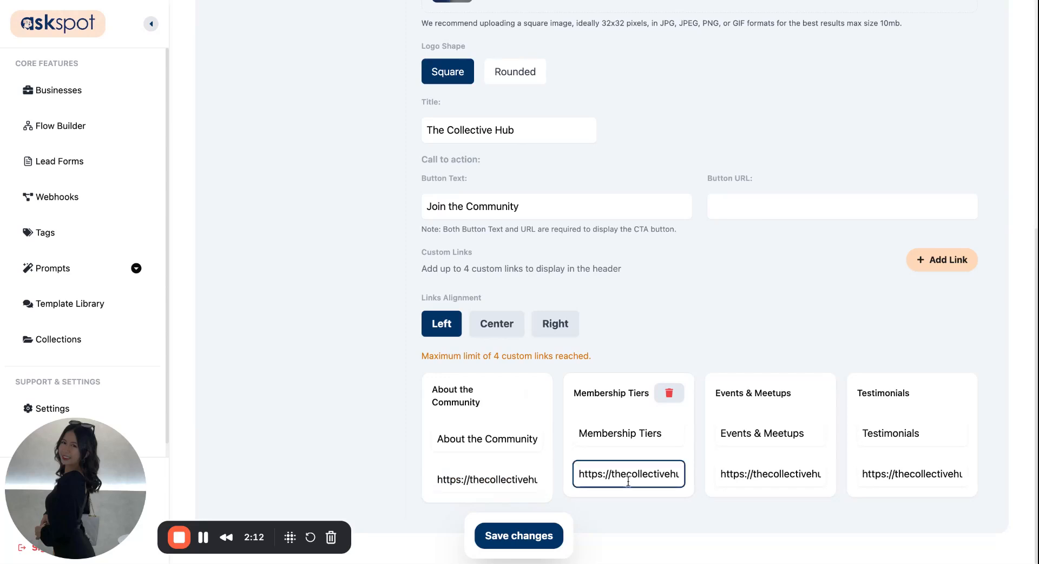
triple_click(628, 474)
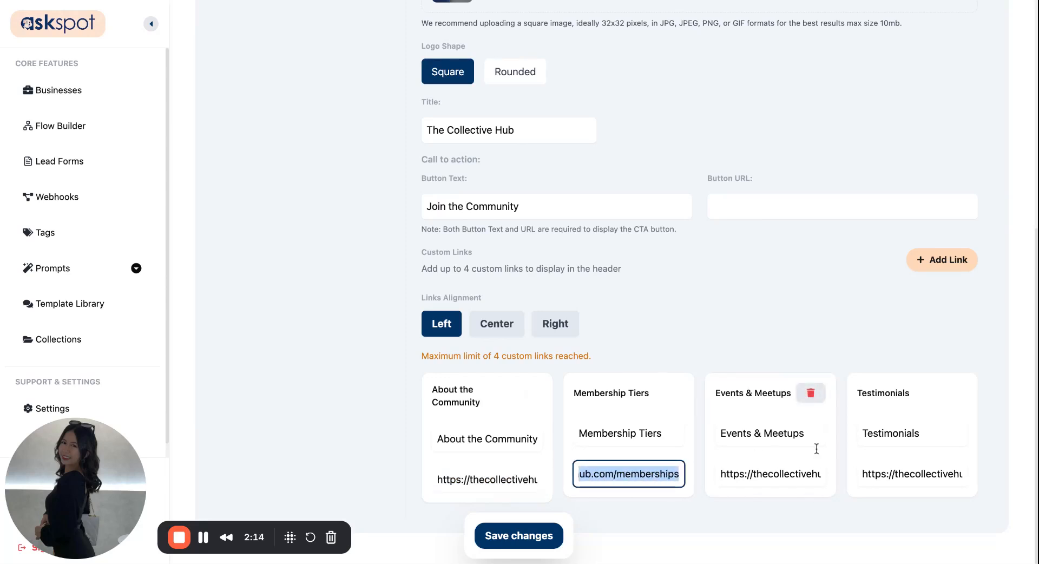
click(792, 474)
triple_click(792, 474)
click(894, 481)
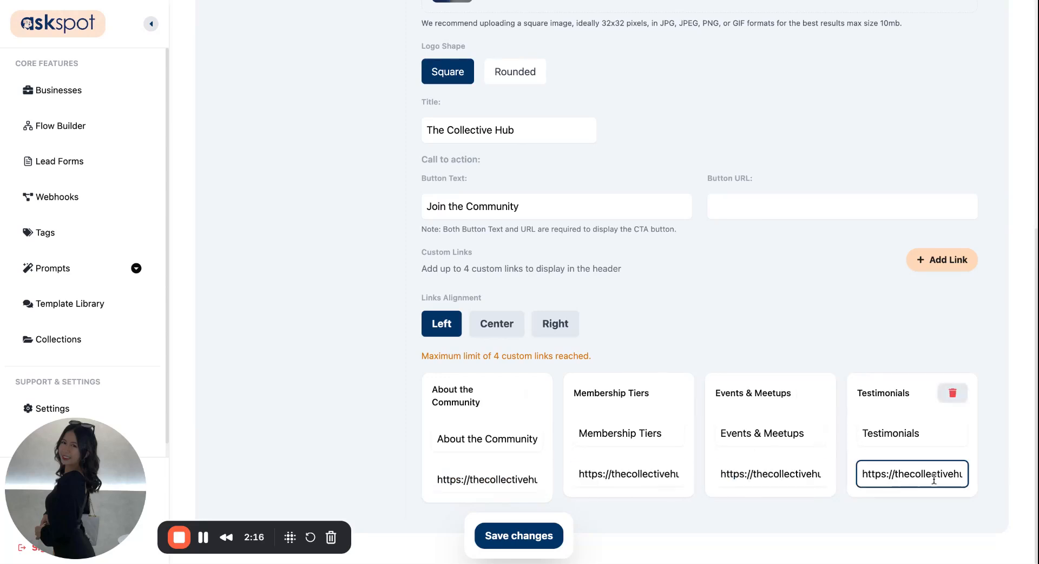
triple_click(926, 477)
click(755, 509)
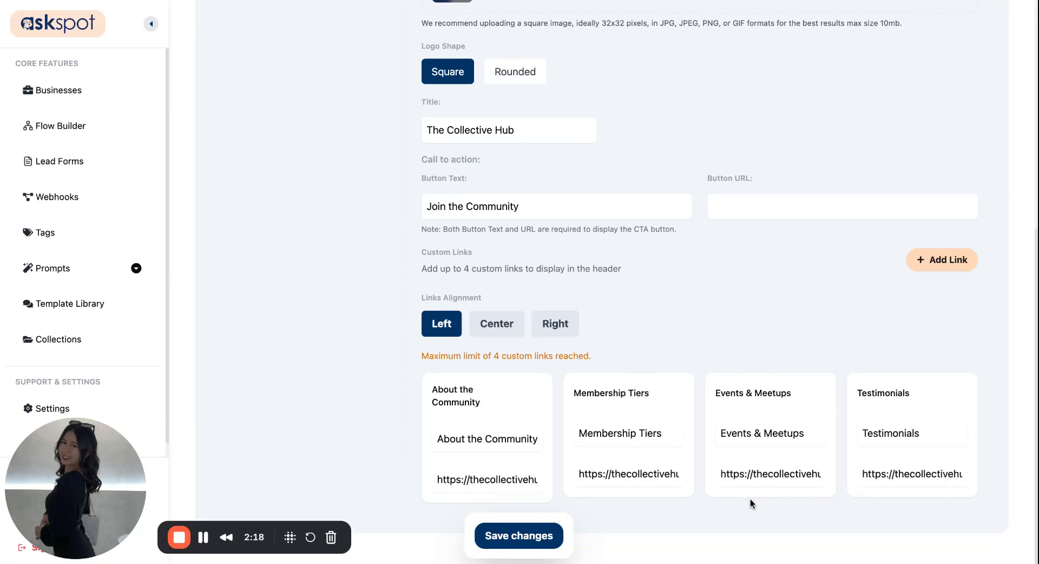
Step: Save the header changes and open the spotlight's profile options
click(518, 535)
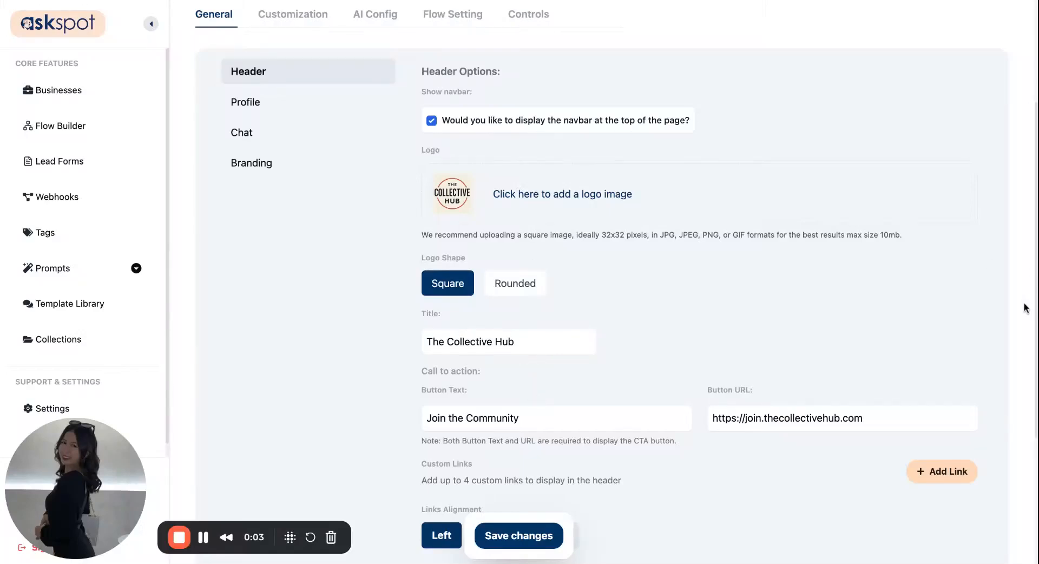
click(246, 102)
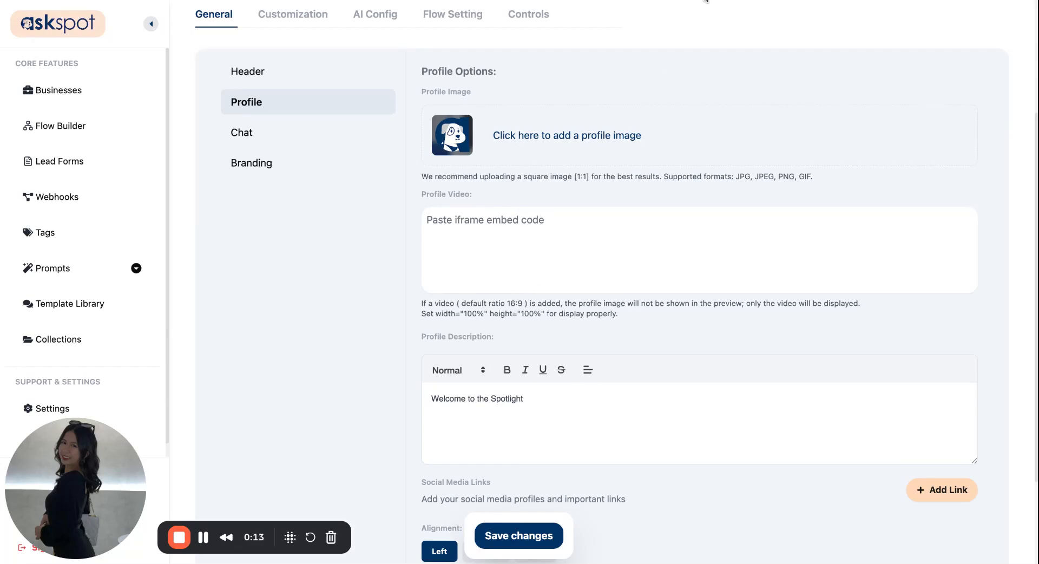
scroll(561, 196, down, 1)
scroll(561, 196, up, 1)
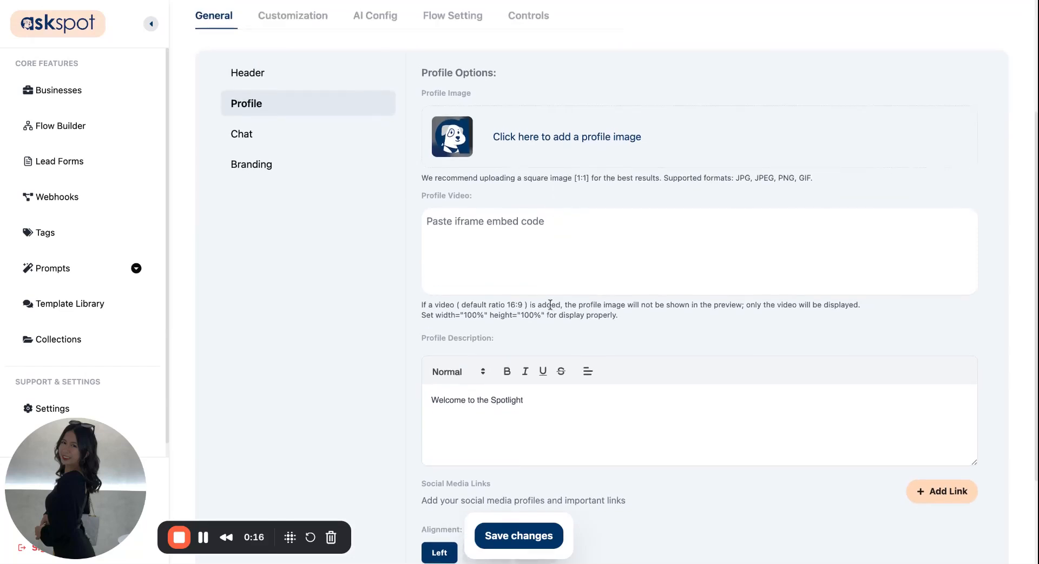
Step: Upload The Collective Hub logo as the profile image directly, without cropping
click(575, 142)
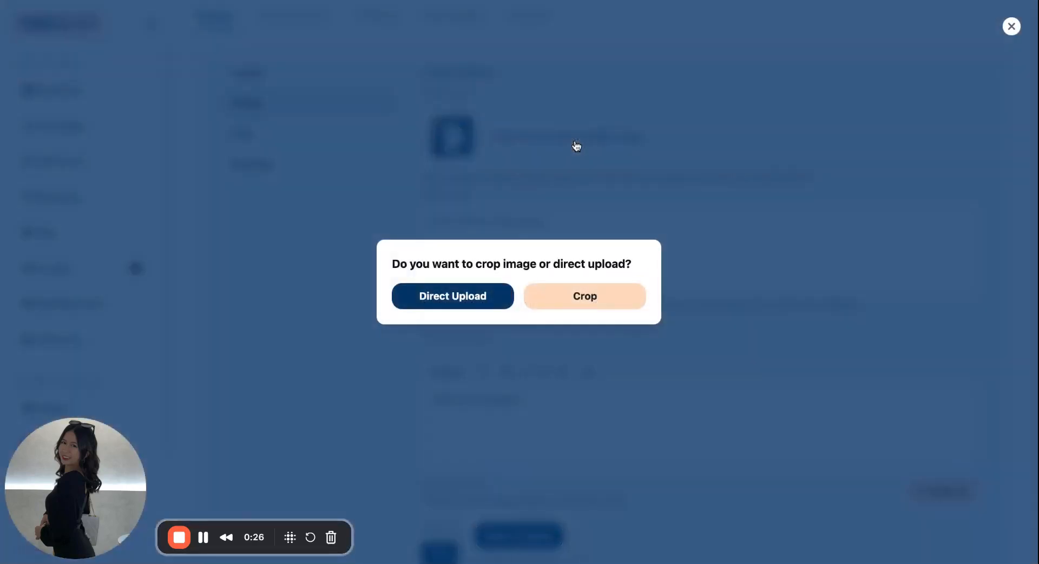
click(457, 306)
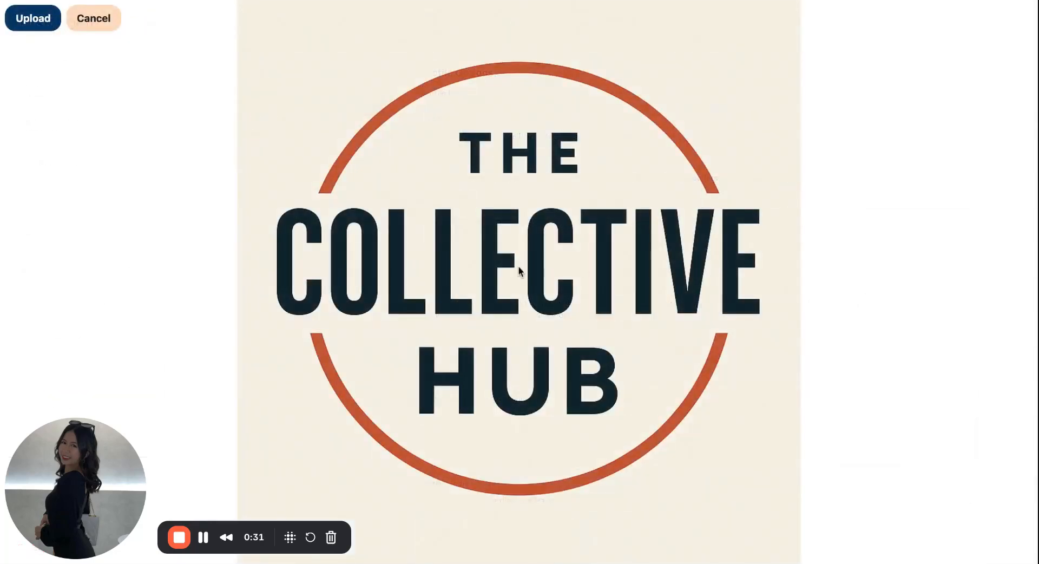
click(50, 22)
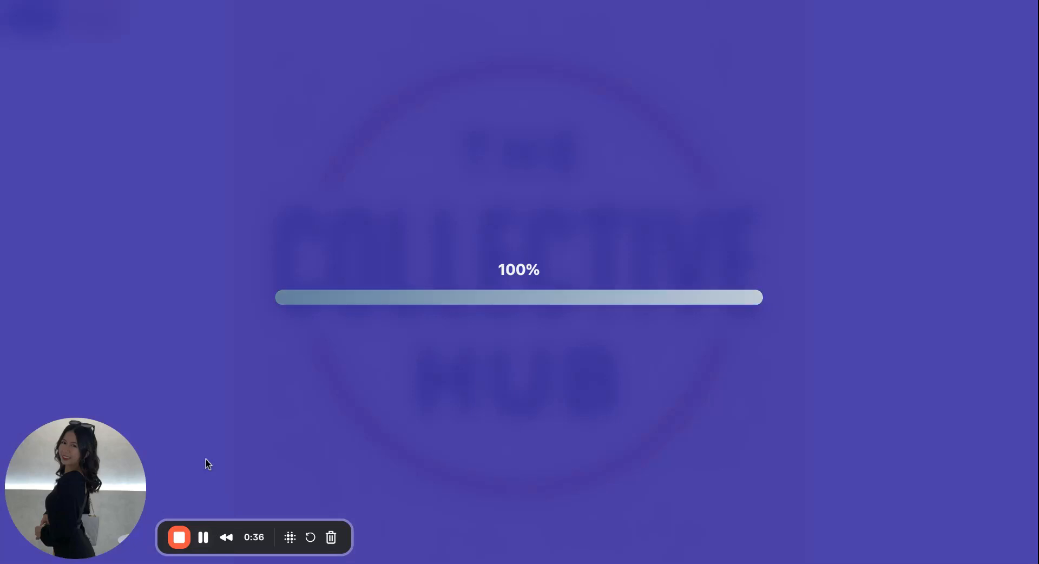
Step: Replace the profile description with the copied paragraph beginning "The Collective Hub is your gateway to a thriving, member-powered community"
scroll(401, 417, down, 3)
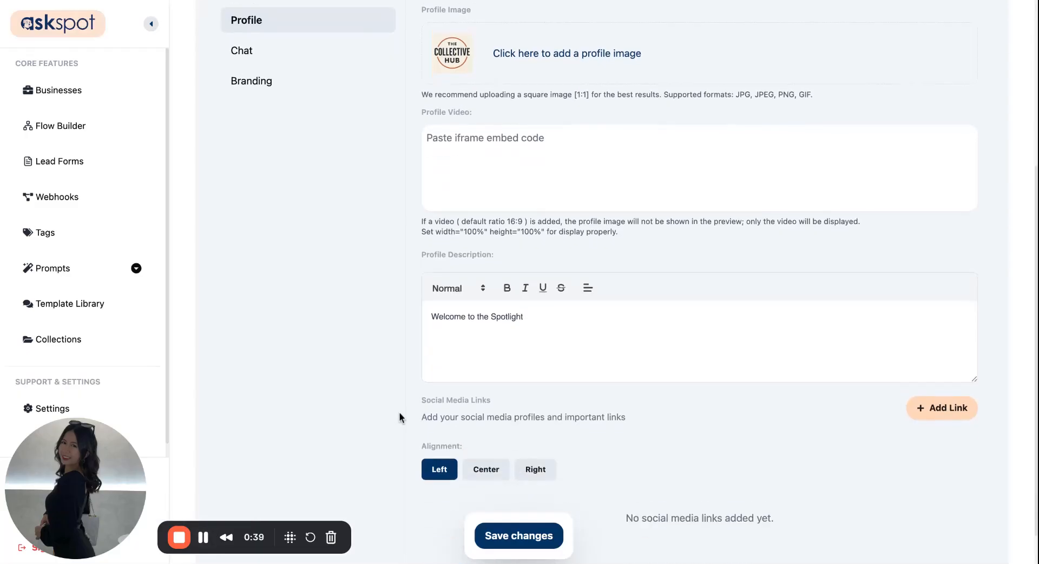
double_click(491, 273)
text(The Collective Hub is your gateway to a thriving, member-powered community designed for learning, sharing, and connecting. Whether you're here for expert content, live events, or peer support, you'll find everything you need to grow and thrive together.)
key(super+a)
text(The Collective Hub is your gateway to a thriving, member-powered community designed for learning, sharing, and connecting. Whether you're here for expert content, live events, or peer support, you'll find everything you need to grow and thrive together.)
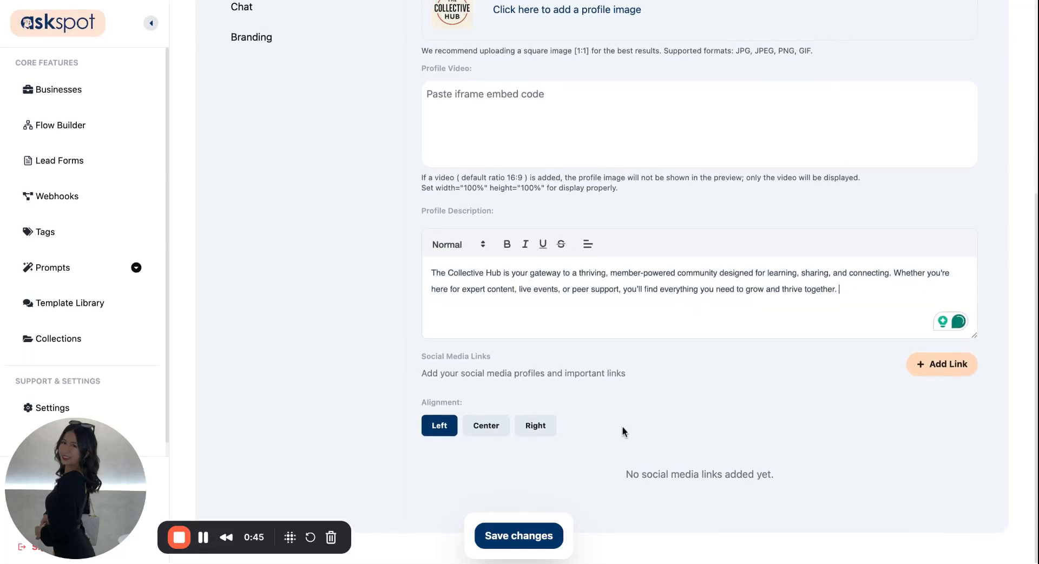
Step: Add three blank social media links to the profile
drag(492, 360, 430, 363)
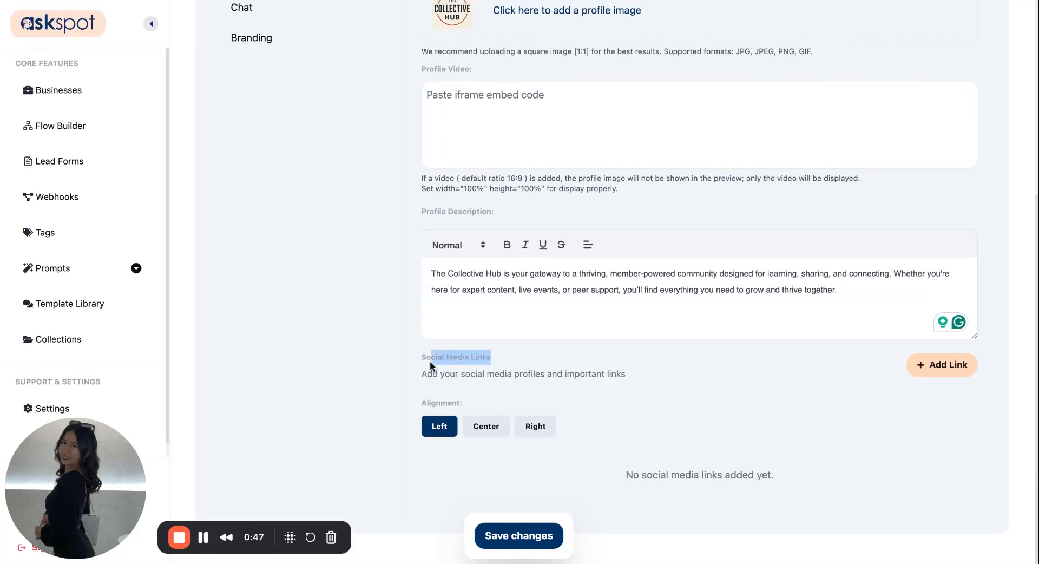
click(430, 362)
click(931, 378)
click(932, 379)
click(932, 379)
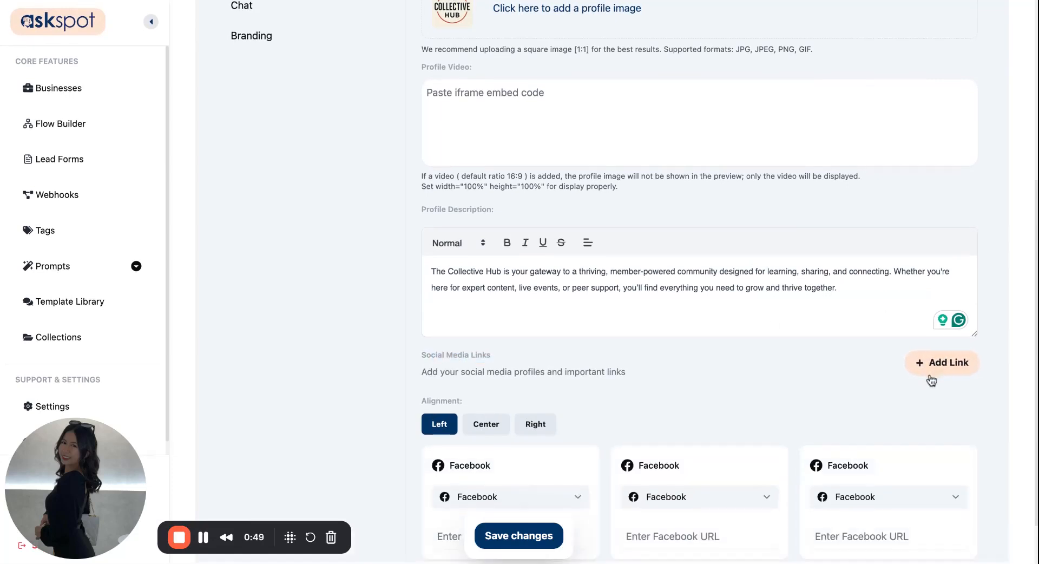
Step: Center-align the profile's social links and set them to Instagram, YouTube, LinkedIn and Twitter/X with their matching URLs
scroll(780, 341, down, 2)
scroll(703, 399, down, 3)
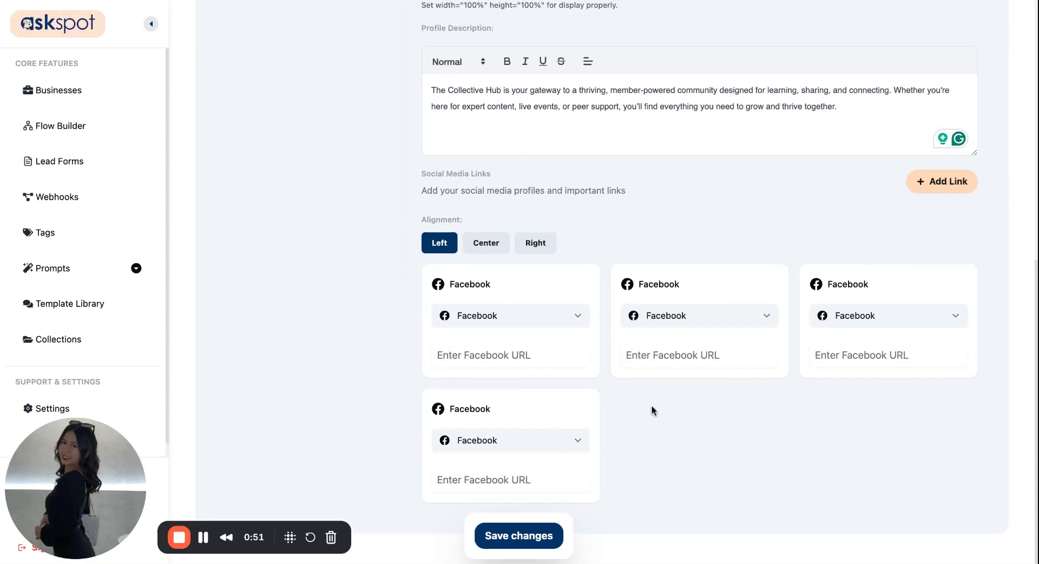
click(496, 249)
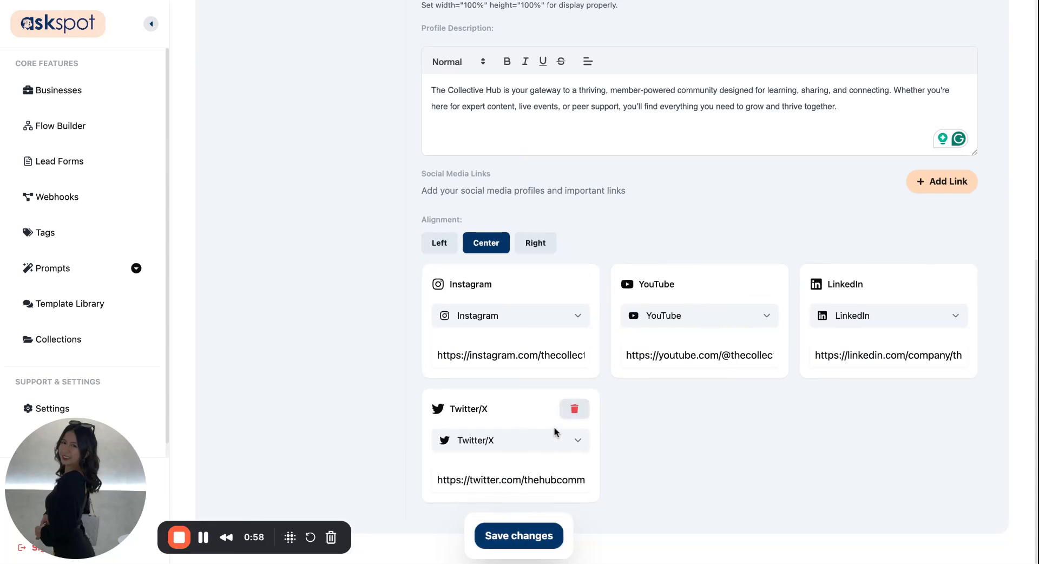
Step: Check the entered social link URLs and save the profile settings
double_click(551, 355)
triple_click(551, 355)
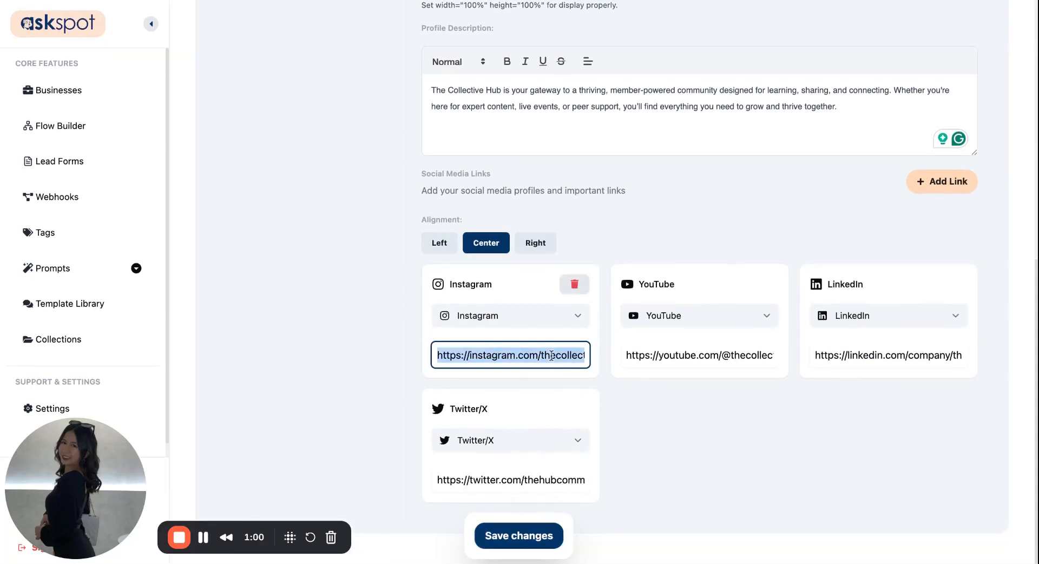
click(563, 355)
drag(560, 355, 672, 358)
click(703, 445)
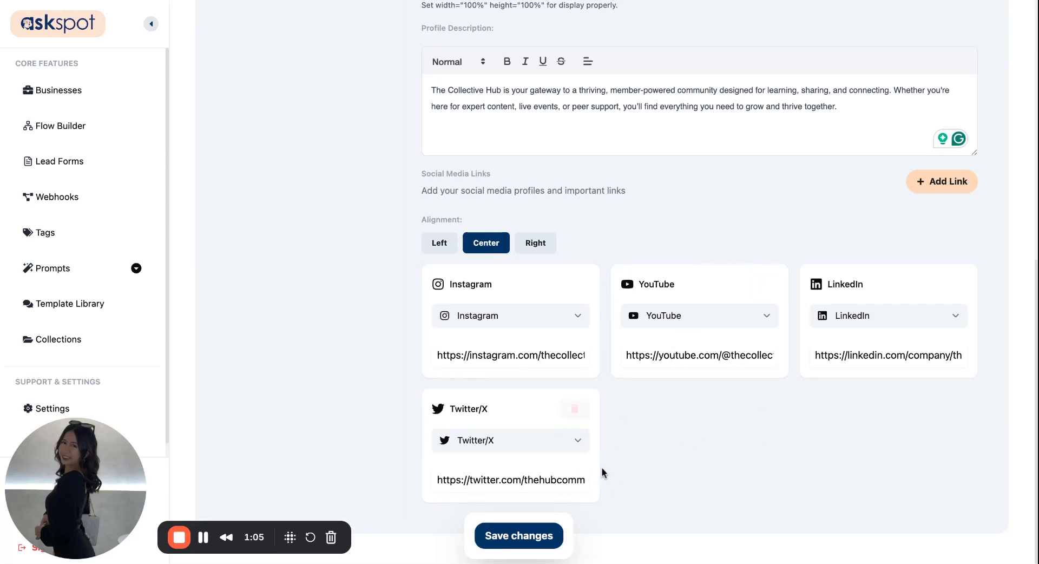
click(533, 524)
Step: Review the saved profile options from the image down to the social links, and open the chat options
scroll(548, 372, up, 1)
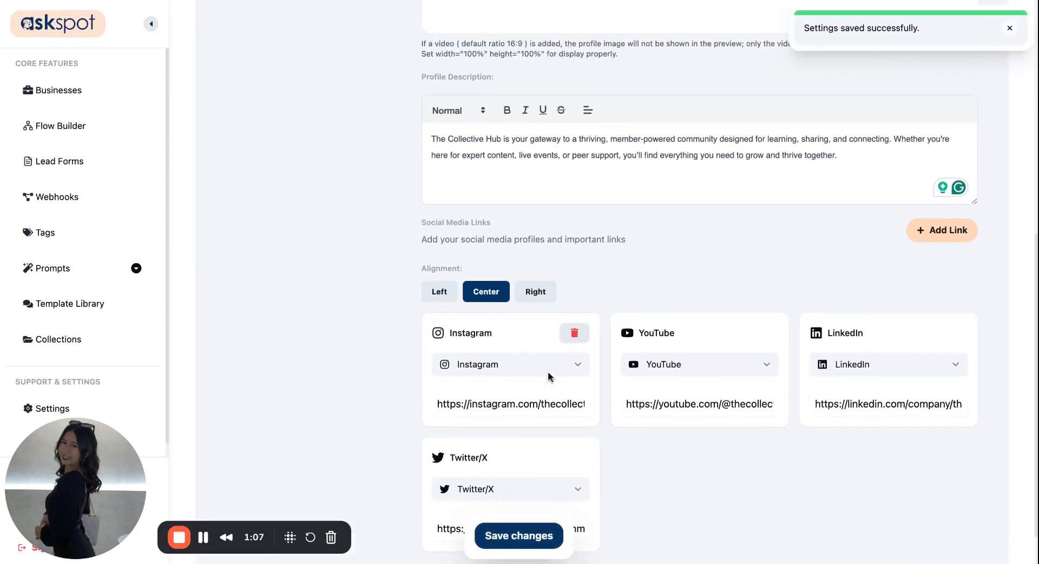
scroll(548, 371, up, 7)
scroll(536, 348, down, 2)
scroll(536, 348, down, 1)
scroll(536, 347, up, 3)
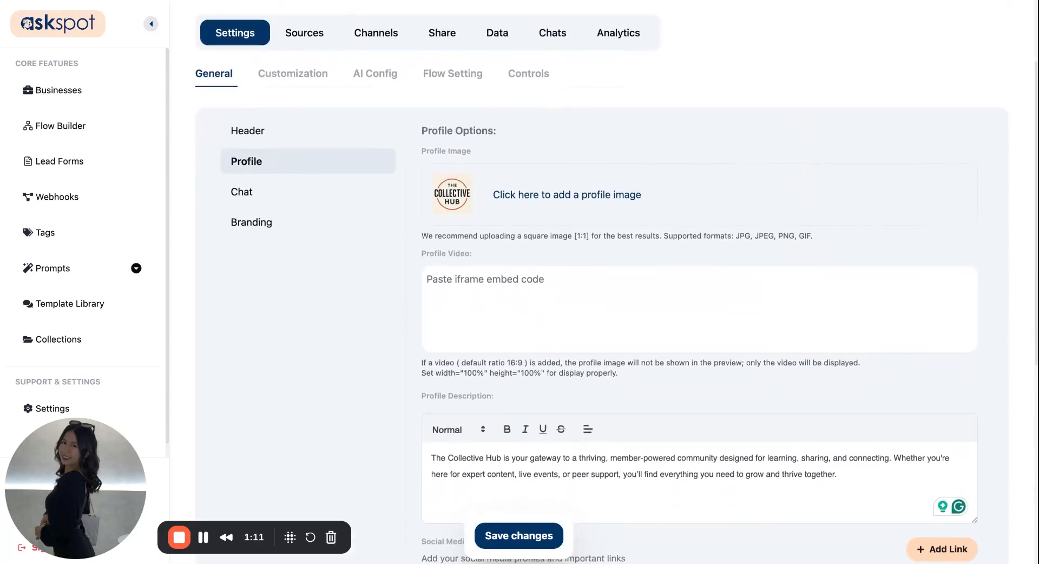
scroll(536, 348, up, 1)
scroll(536, 348, down, 2)
scroll(536, 348, up, 1)
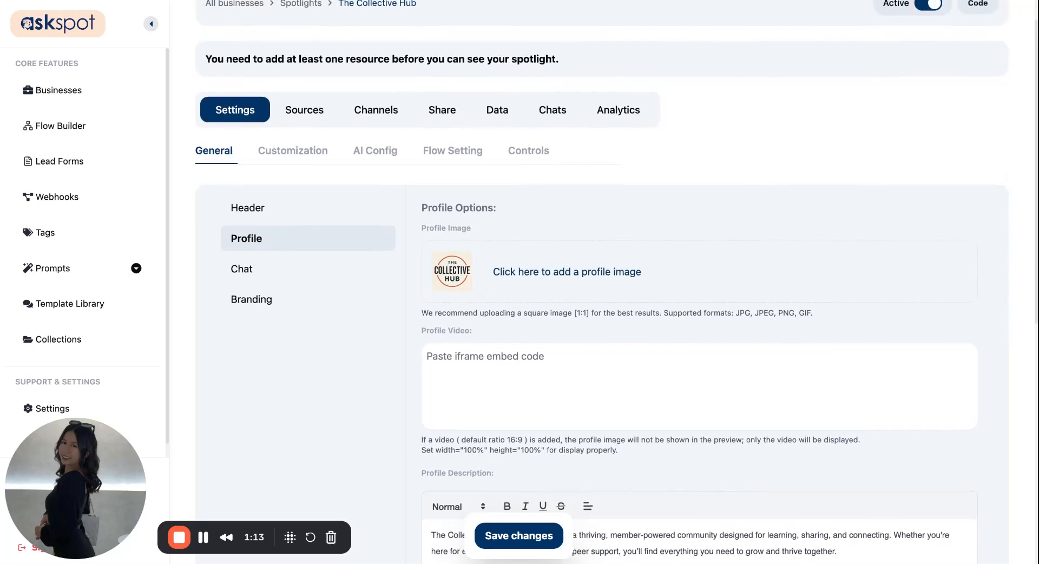
scroll(320, 237, down, 1)
click(255, 233)
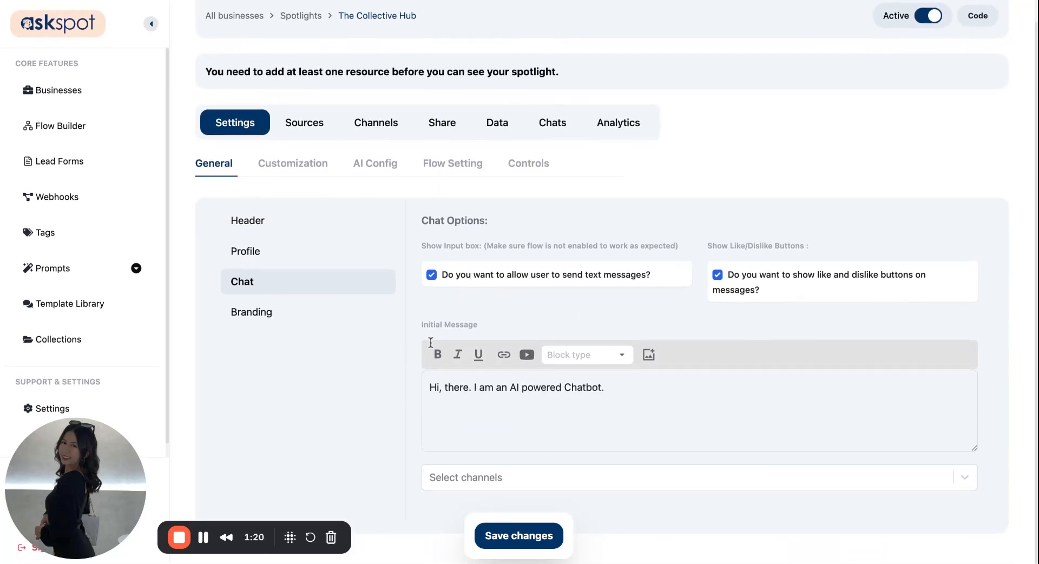
Step: Open the spotlight's sources and examine the Files, Q&A and Webpage source types
click(306, 124)
scroll(488, 392, down, 2)
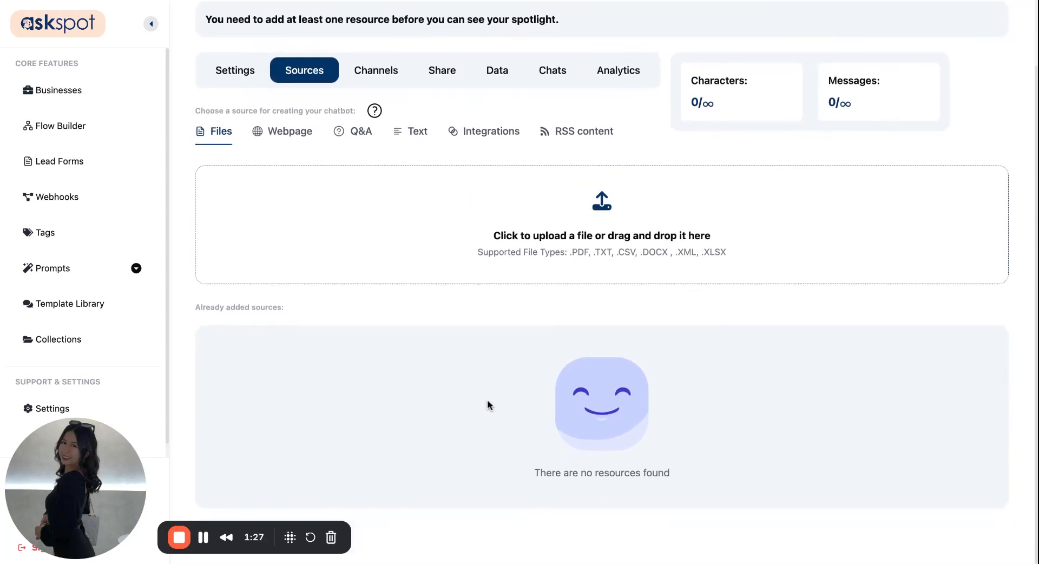
scroll(602, 282, up, 1)
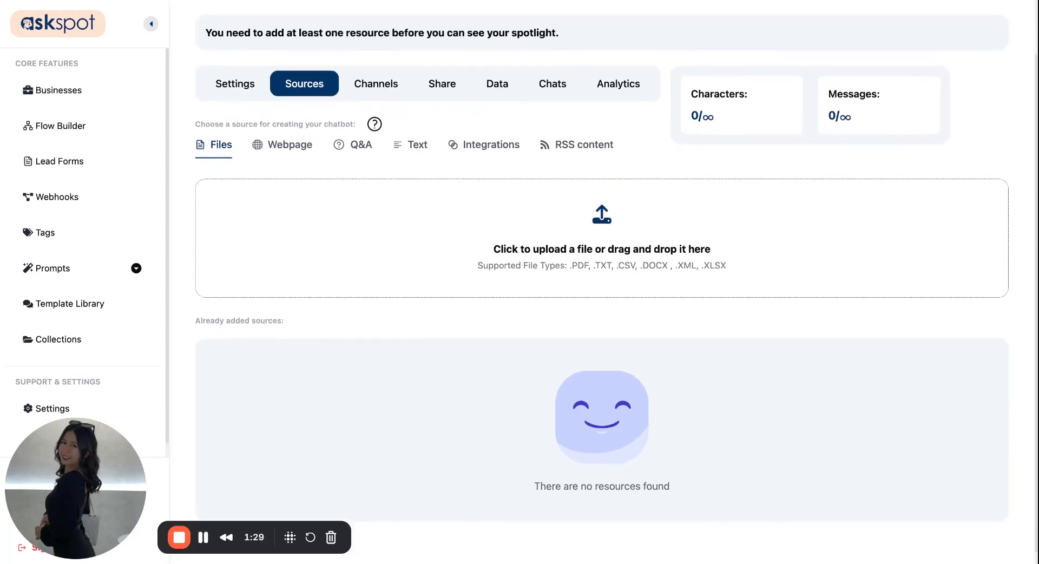
click(350, 145)
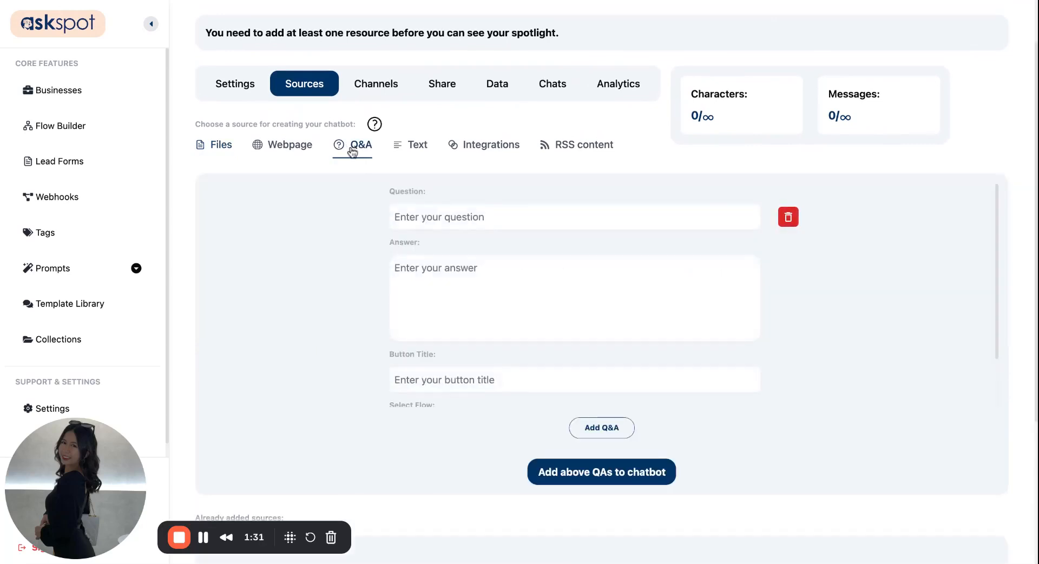
click(221, 145)
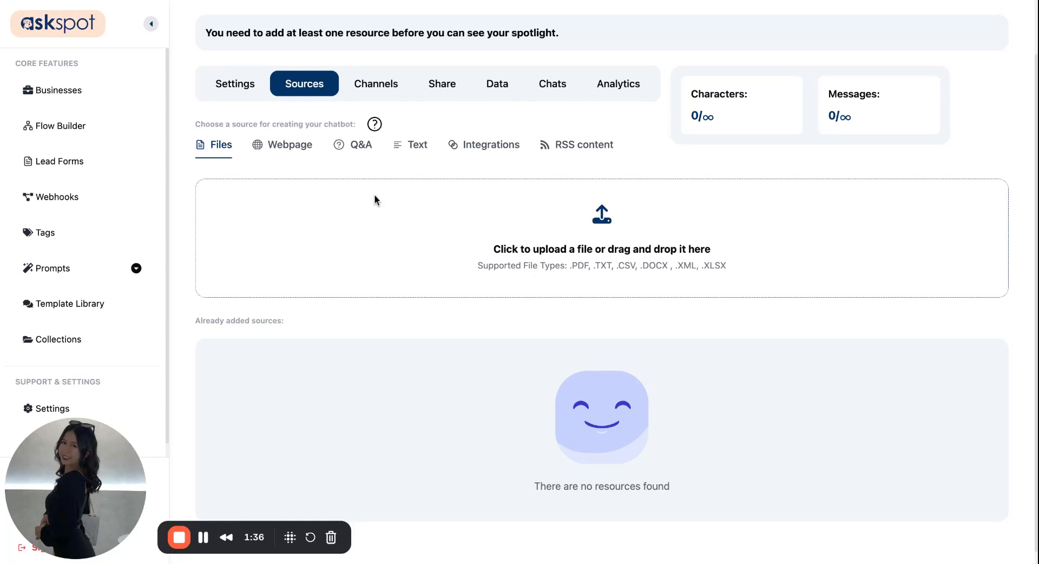
click(314, 150)
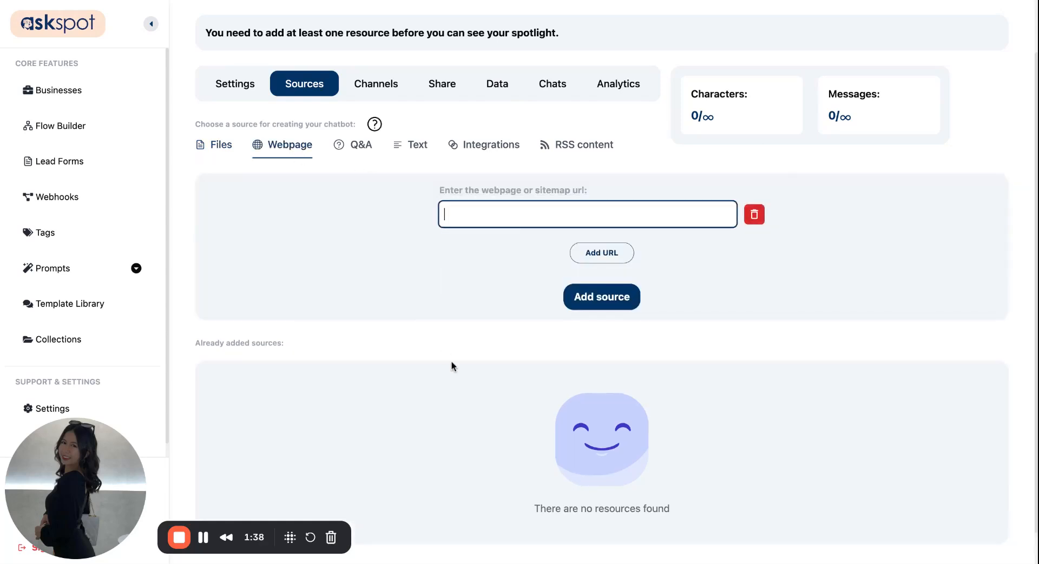
scroll(451, 363, down, 1)
scroll(451, 366, up, 3)
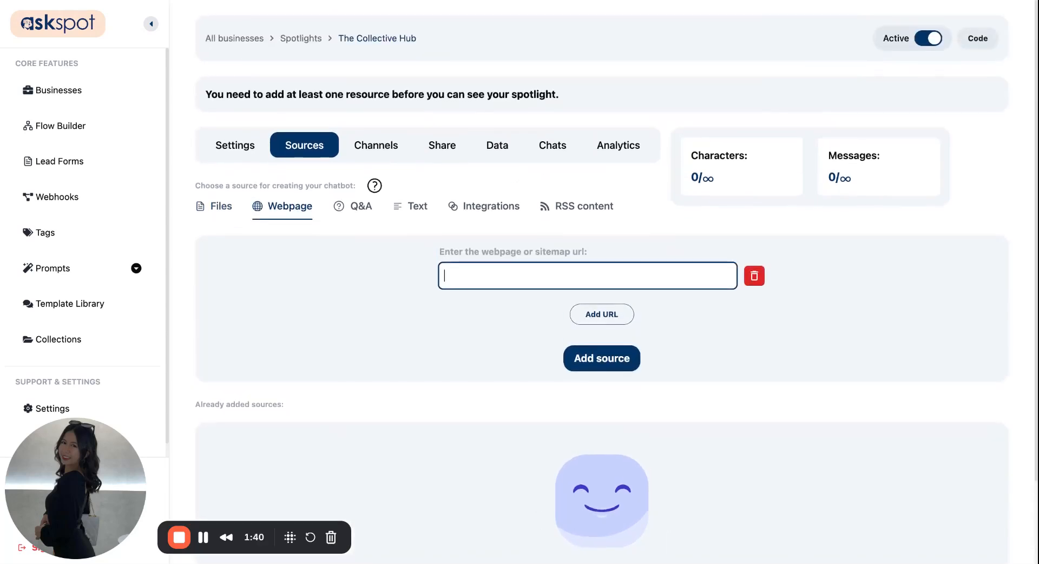
scroll(602, 303, down, 1)
scroll(602, 303, up, 1)
Step: Add the copied "About the Hub" text, covering purpose, audience and membership benefits, to the chatbot as a Text source
click(410, 206)
key(ctrl+v)
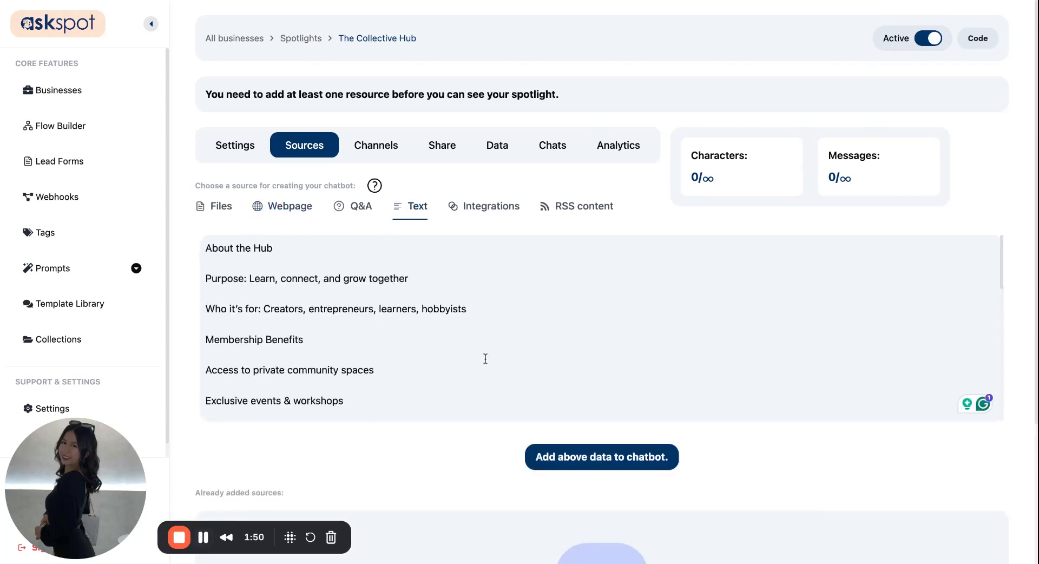
scroll(643, 319, down, 2)
scroll(643, 318, up, 2)
click(613, 462)
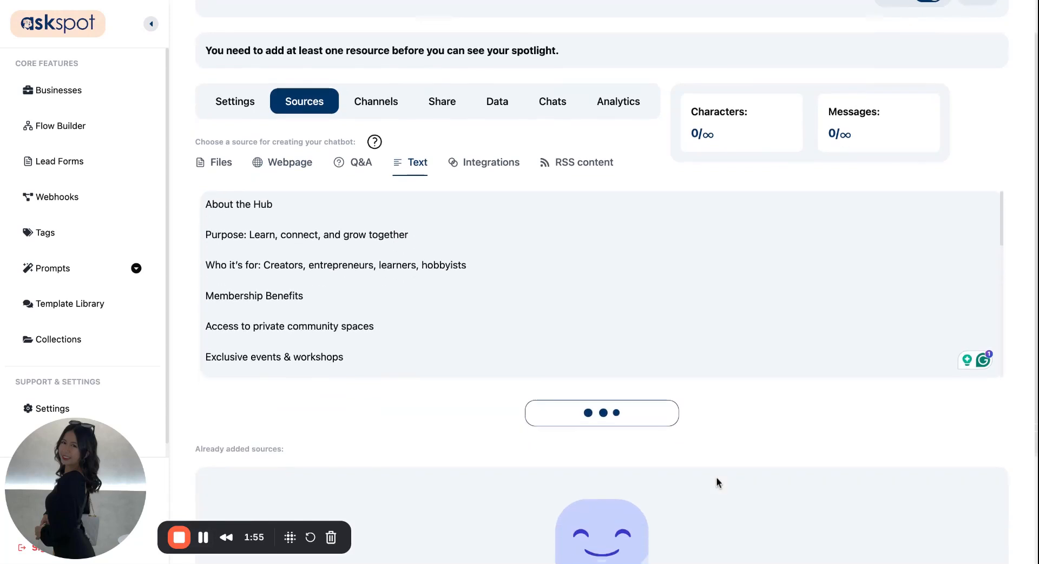
Step: Check the new "About the Hub" resource in the list of already added sources
scroll(640, 408, down, 2)
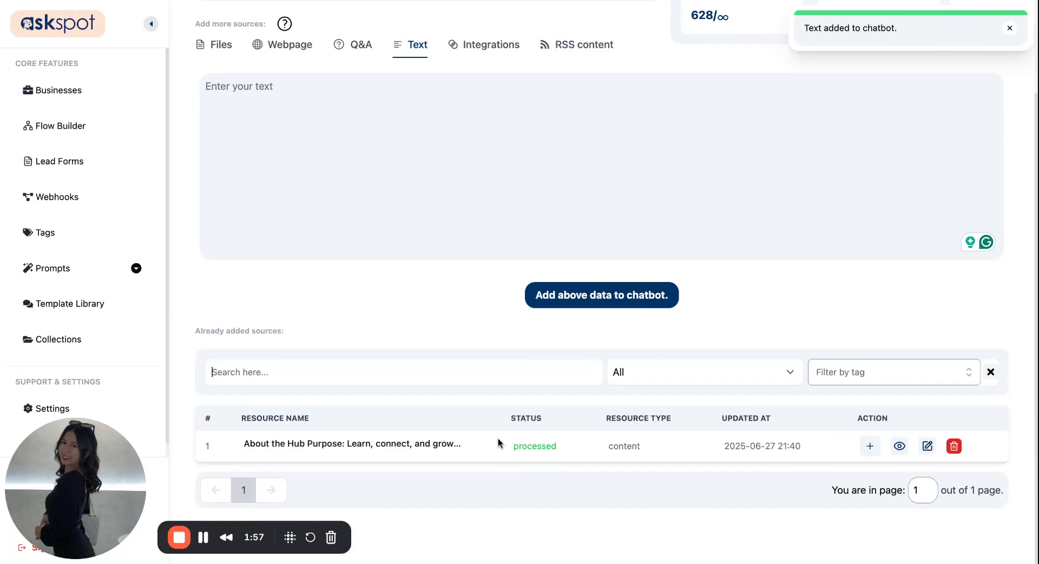
triple_click(437, 445)
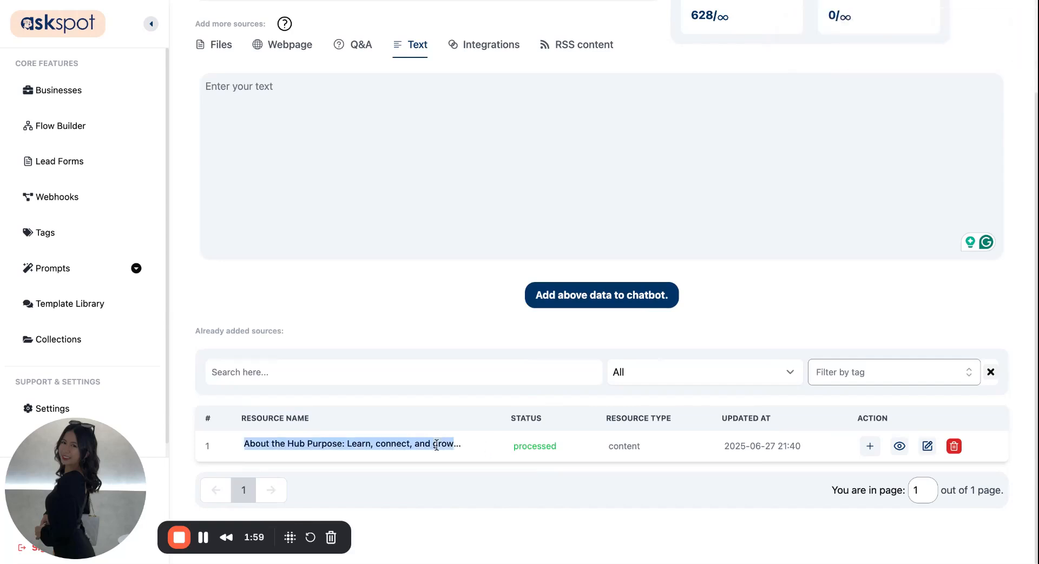
click(450, 445)
scroll(450, 339, up, 2)
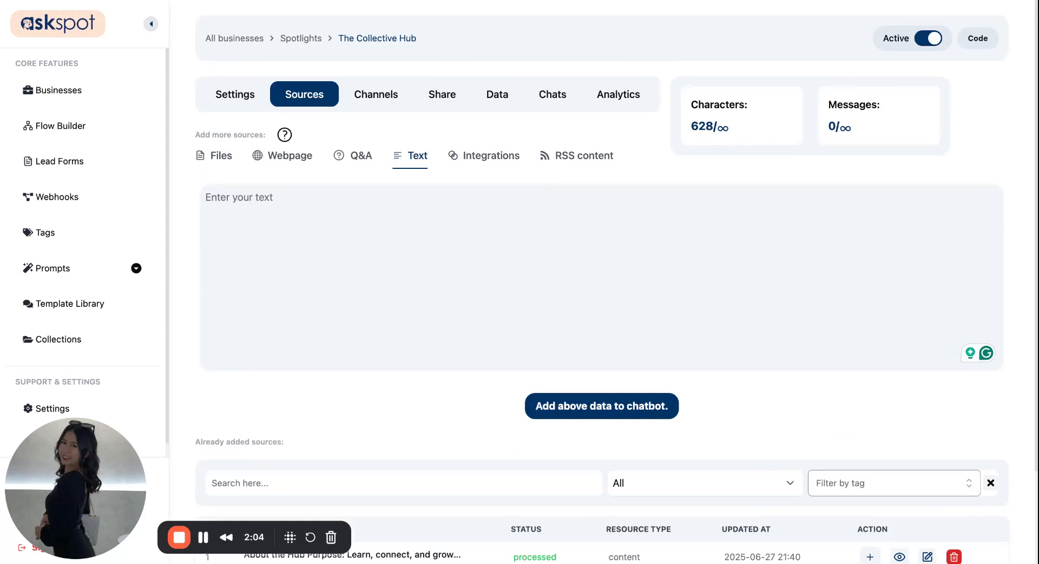
Step: Examine the available channel types and the Form channel's title, form and primary settings without creating a channel
click(376, 94)
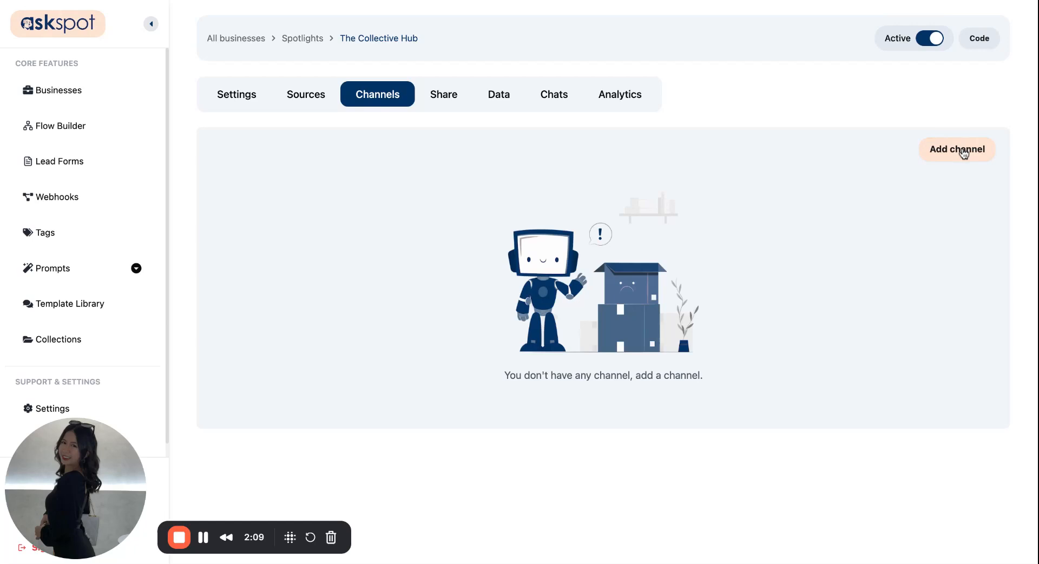
click(953, 150)
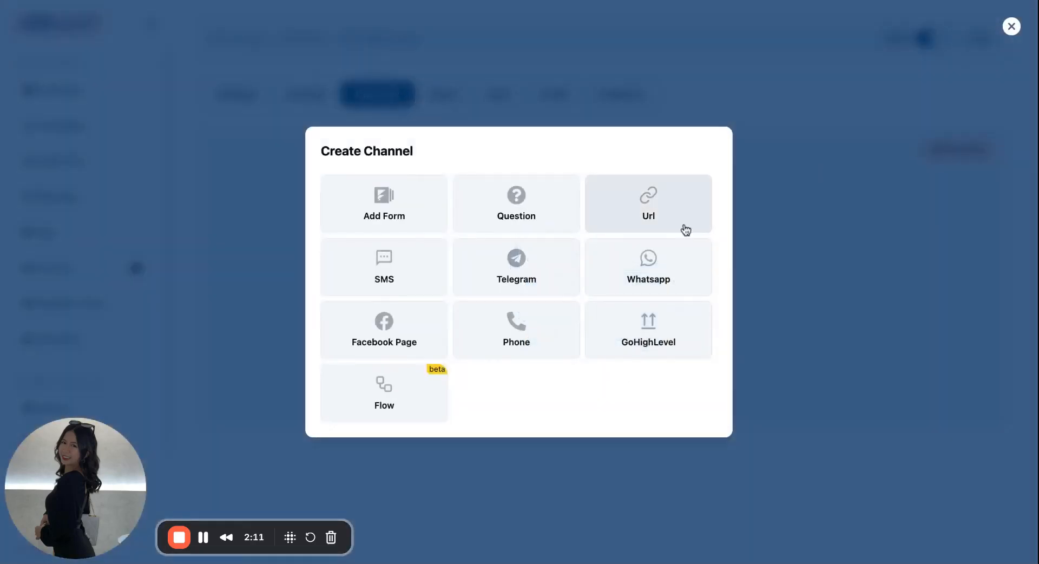
click(429, 216)
click(576, 234)
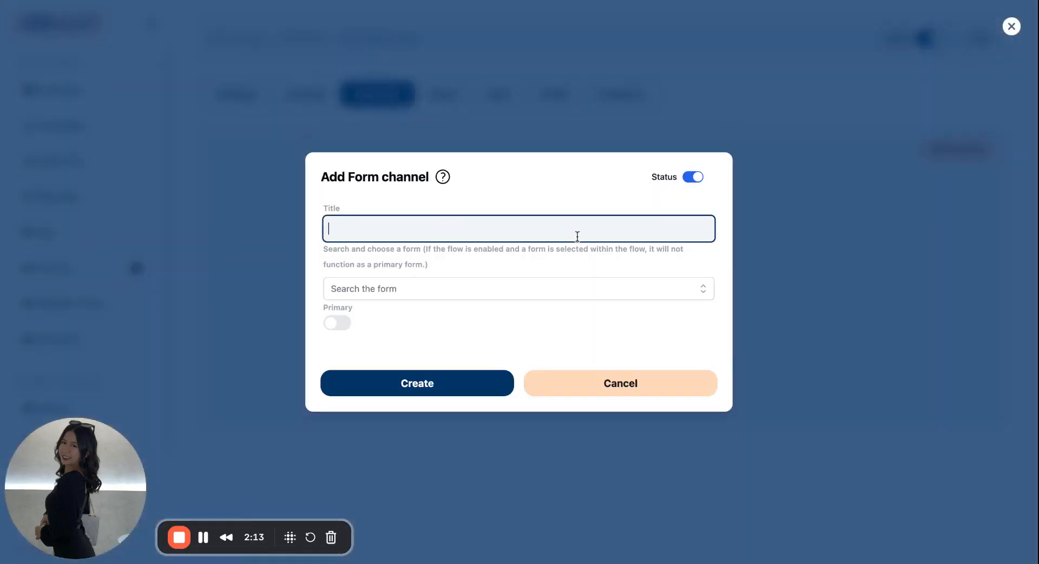
click(707, 299)
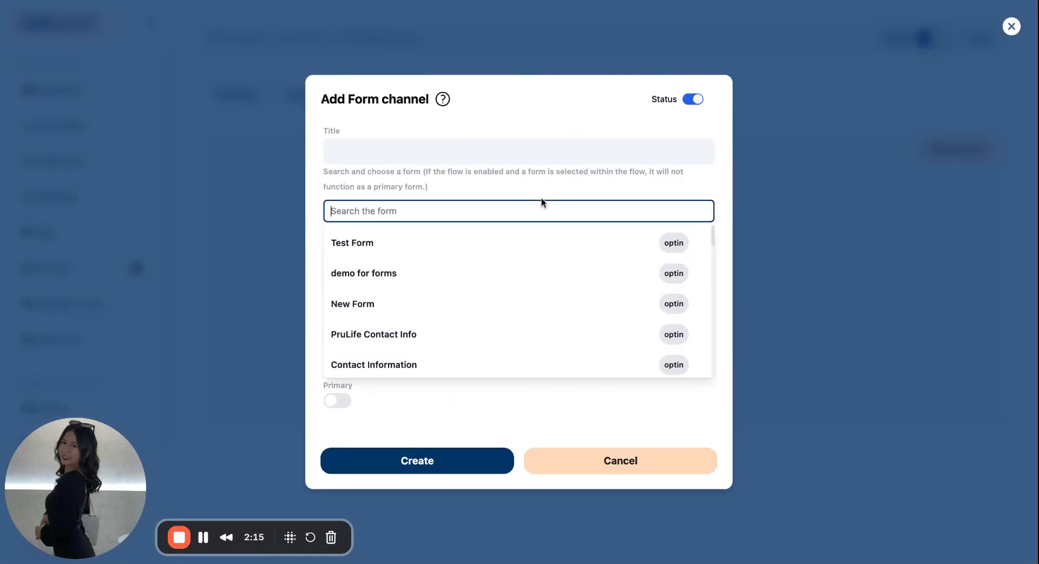
click(543, 196)
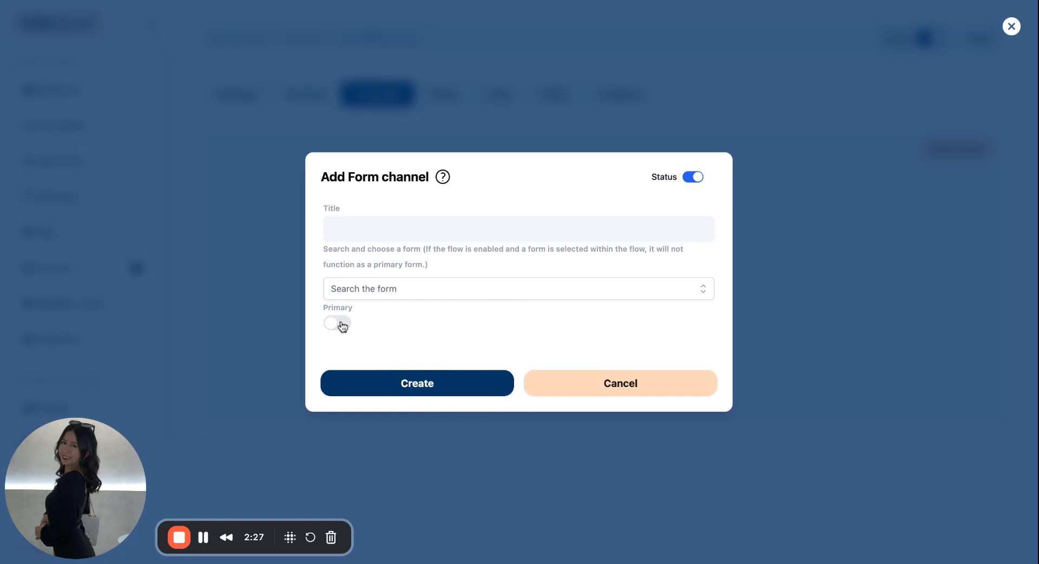
click(541, 390)
click(1012, 26)
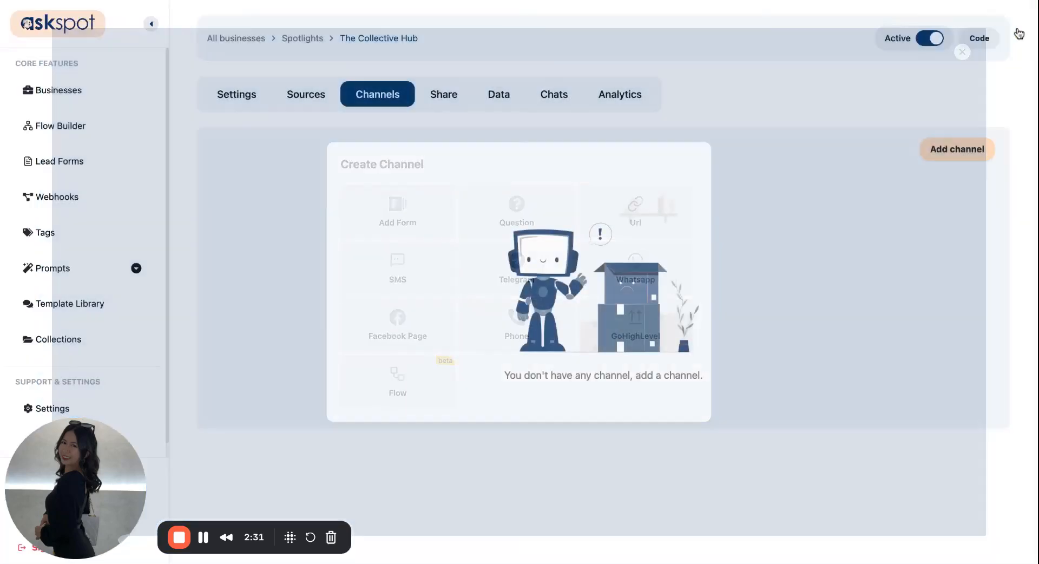
Step: Replace the chat's initial message with the copied greeting starting "👋 Welcome to The Collective Hub!", end it with a period, and save the changes
click(251, 99)
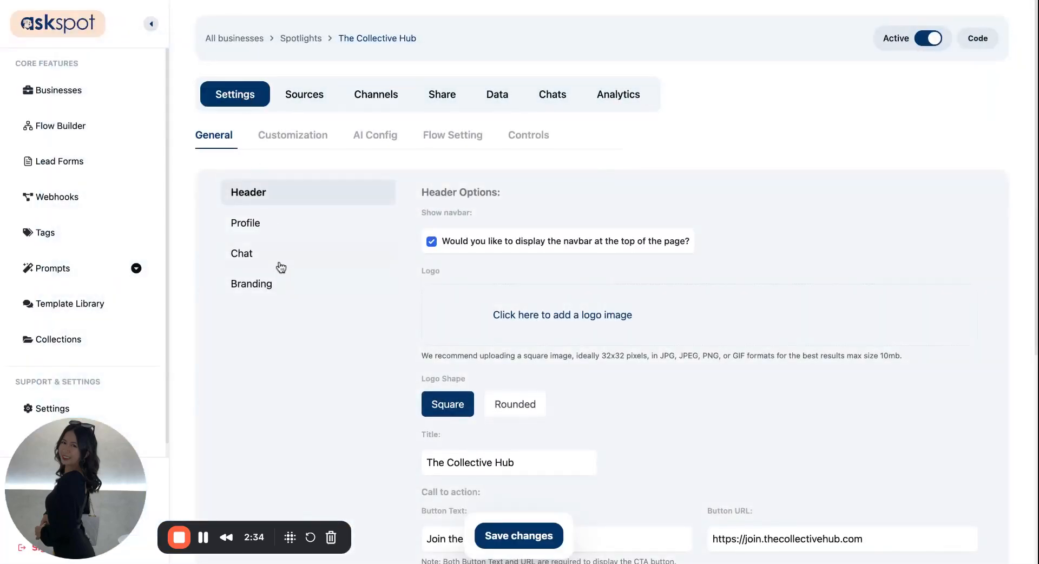
click(279, 266)
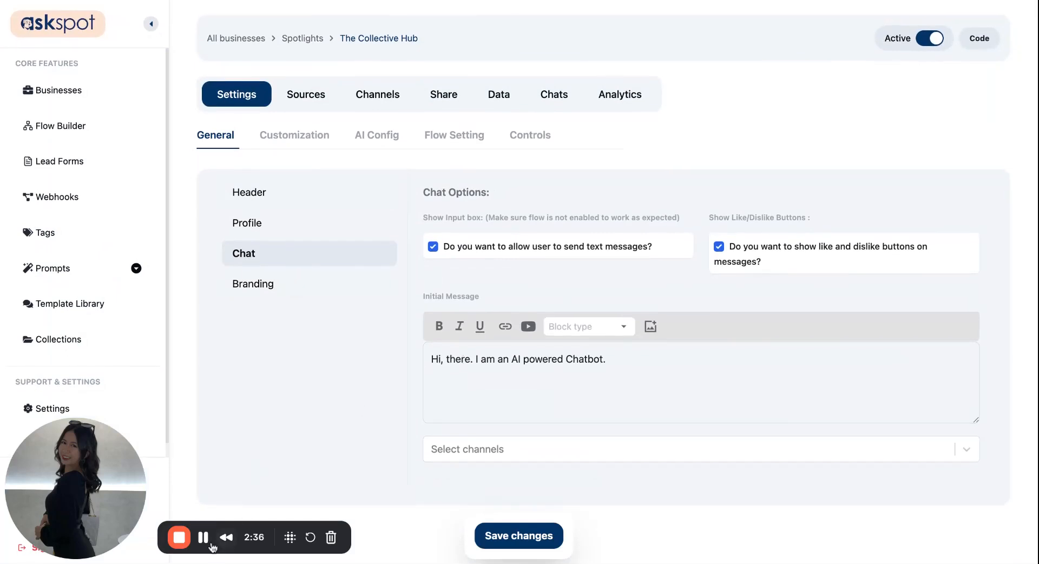
click(633, 357)
key(super+a)
text(👋 Welcome to The Collective Hub! Ask me anything about joining, upcoming events, or how to make the most of your membership.)
key(BackSpace)
key(BackSpace)
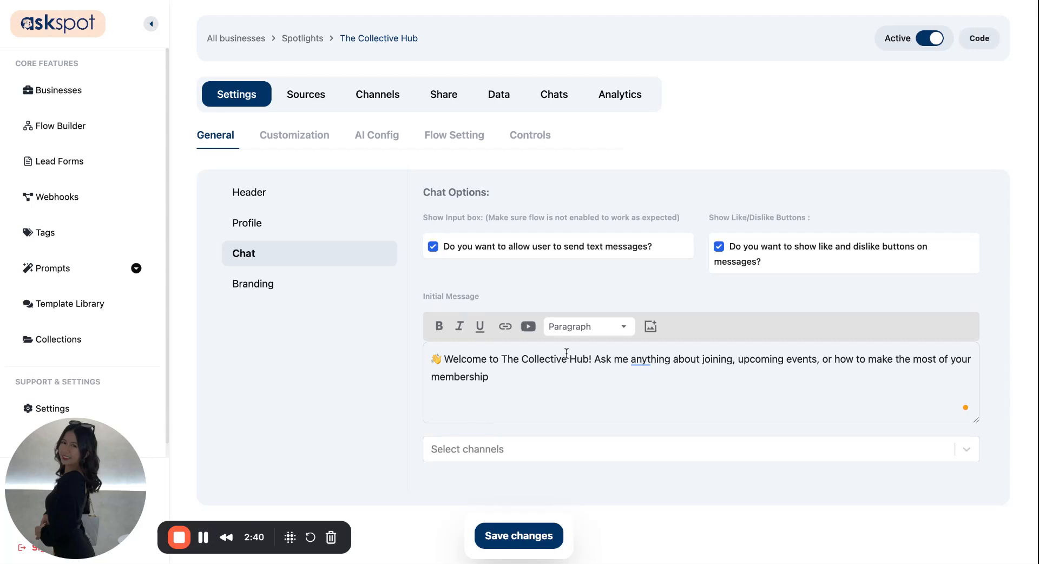
text(.)
click(522, 537)
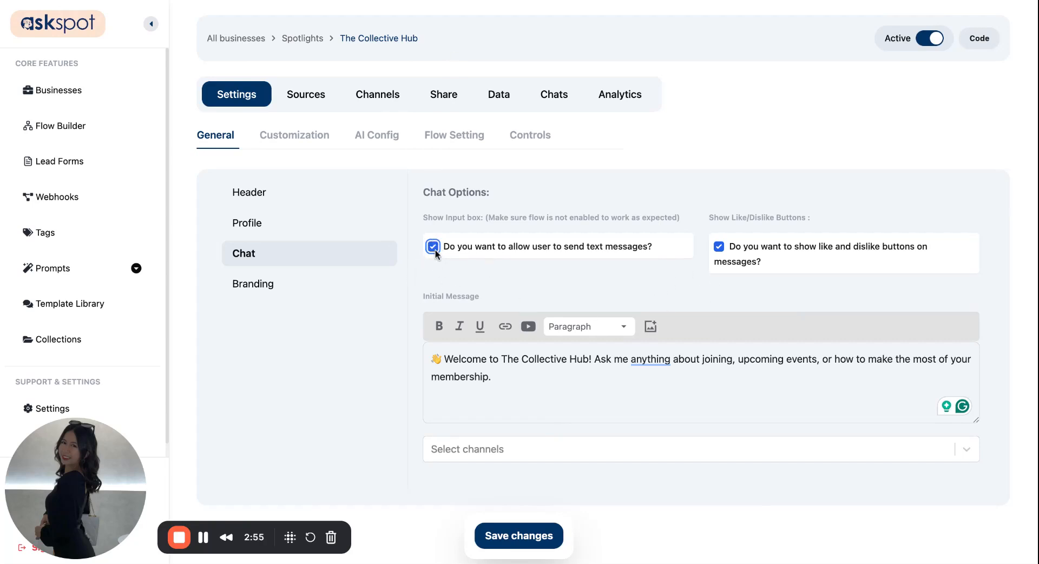
click(509, 536)
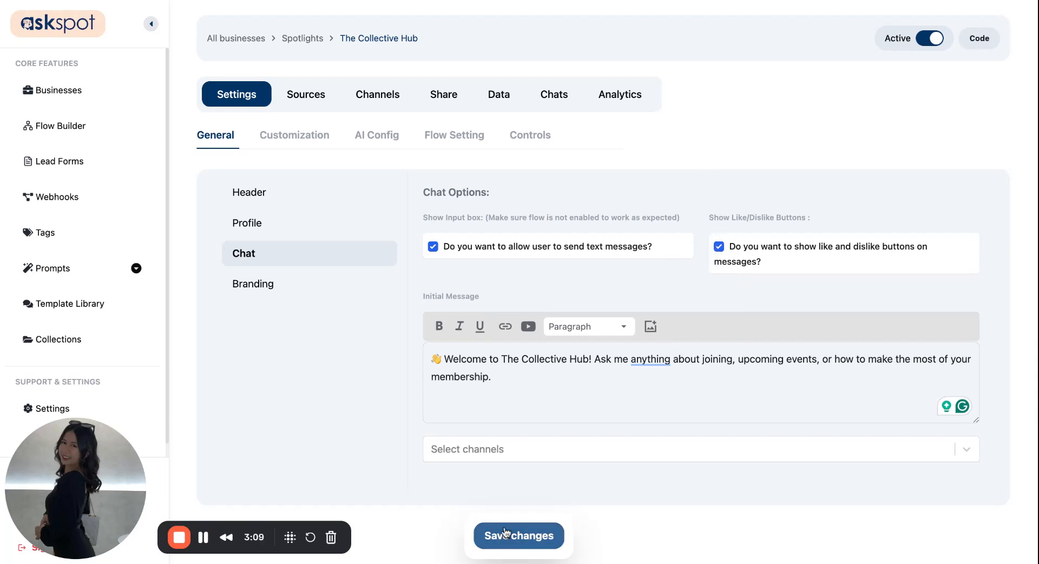
Step: Review the branding options, including the branding text and branding link
click(336, 283)
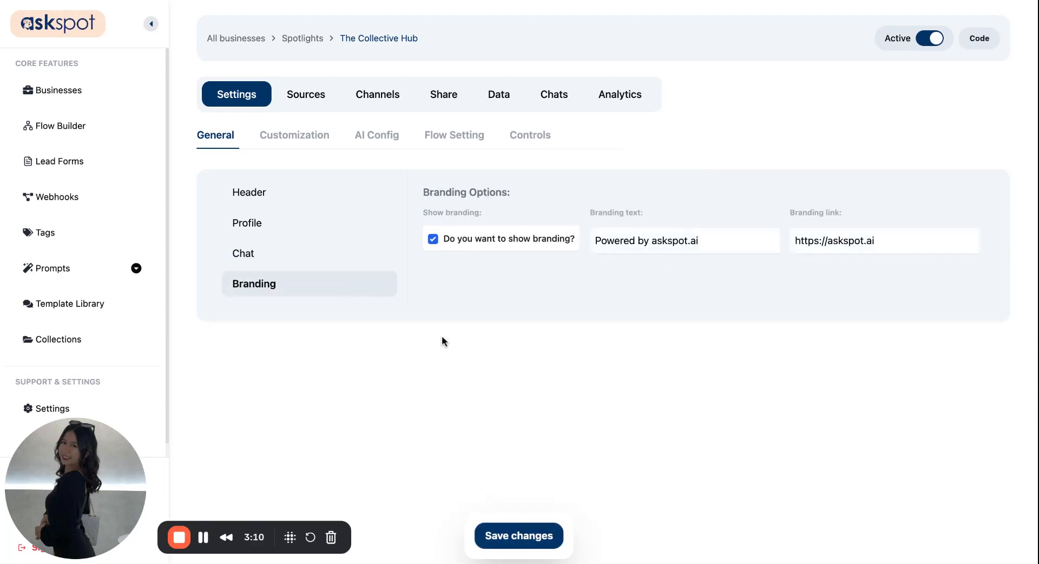
triple_click(660, 234)
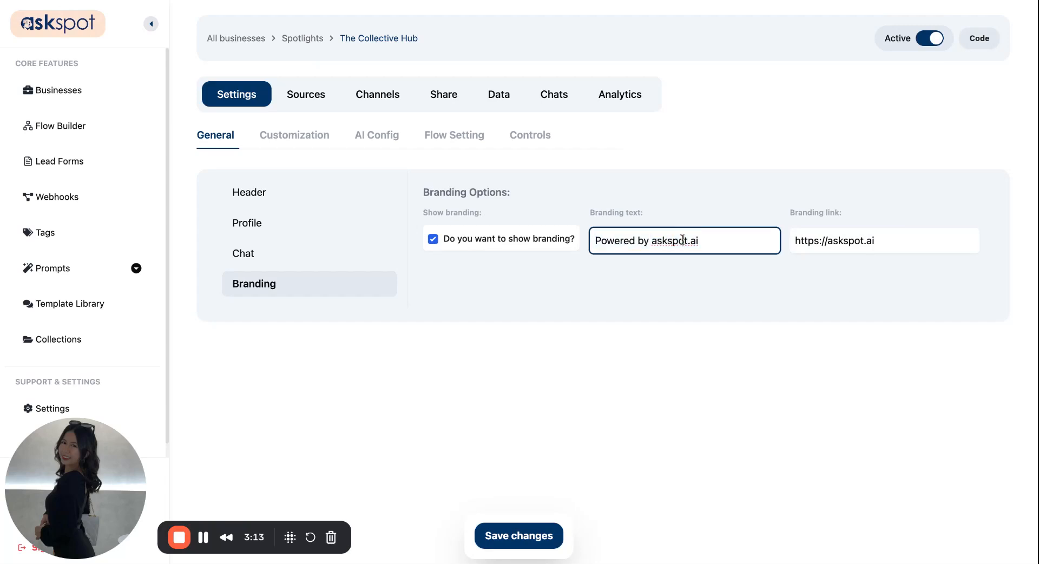
double_click(812, 241)
click(765, 306)
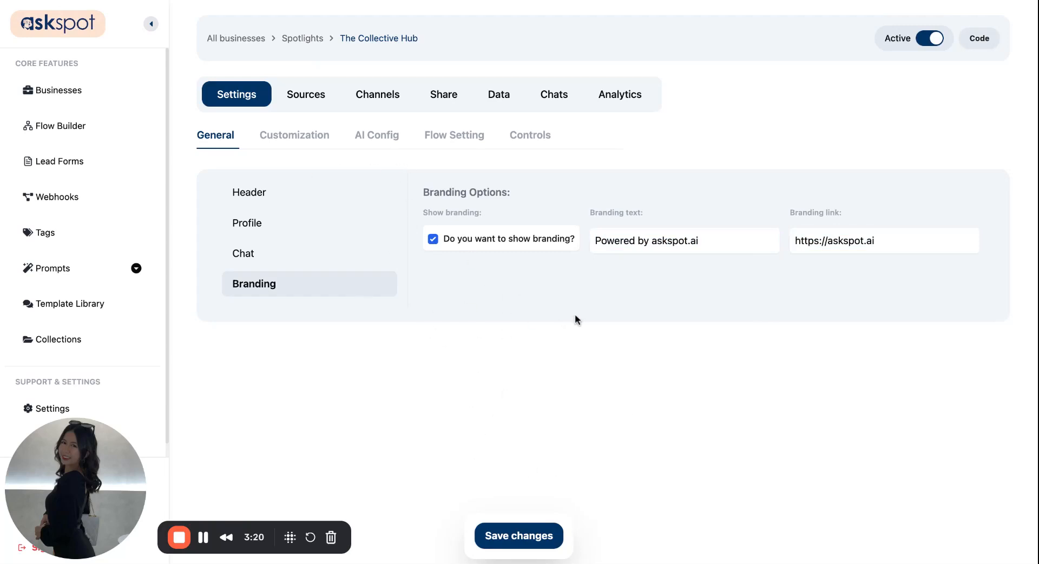
Step: Apply the custom theme with a peach header and pale green chat area to the Spotlight
click(295, 135)
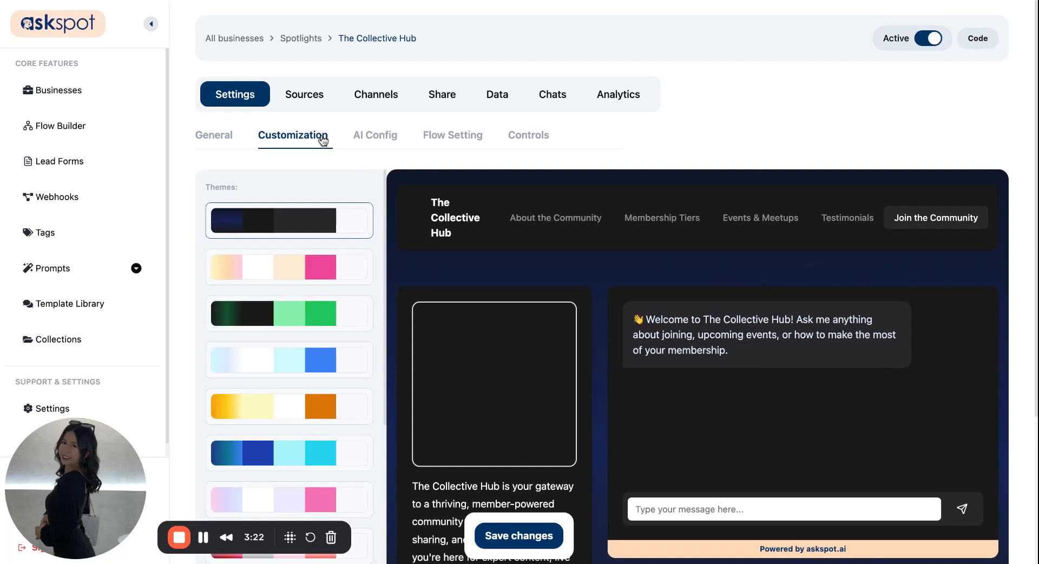
scroll(390, 350, down, 3)
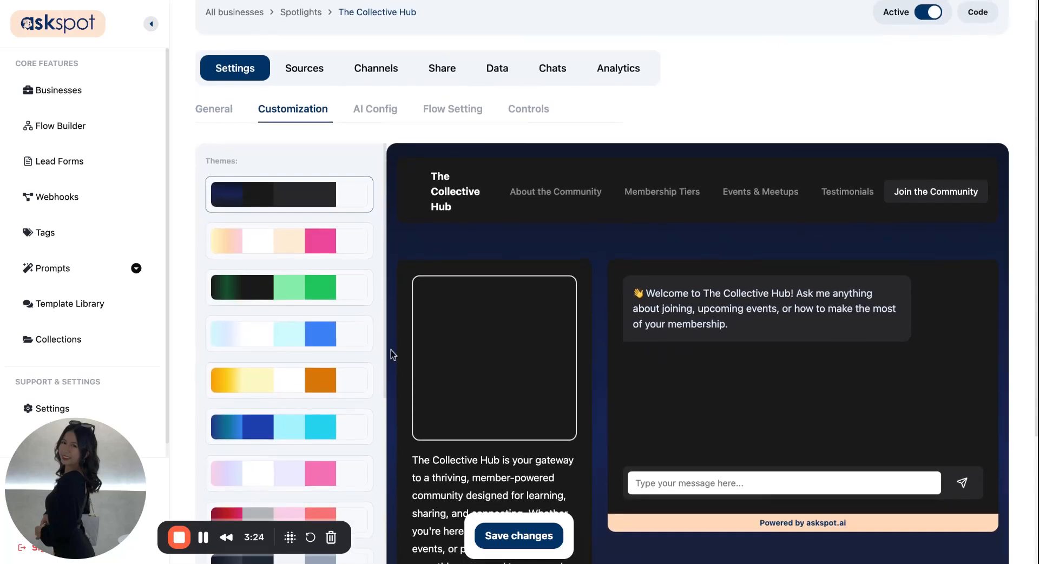
scroll(391, 349, down, 3)
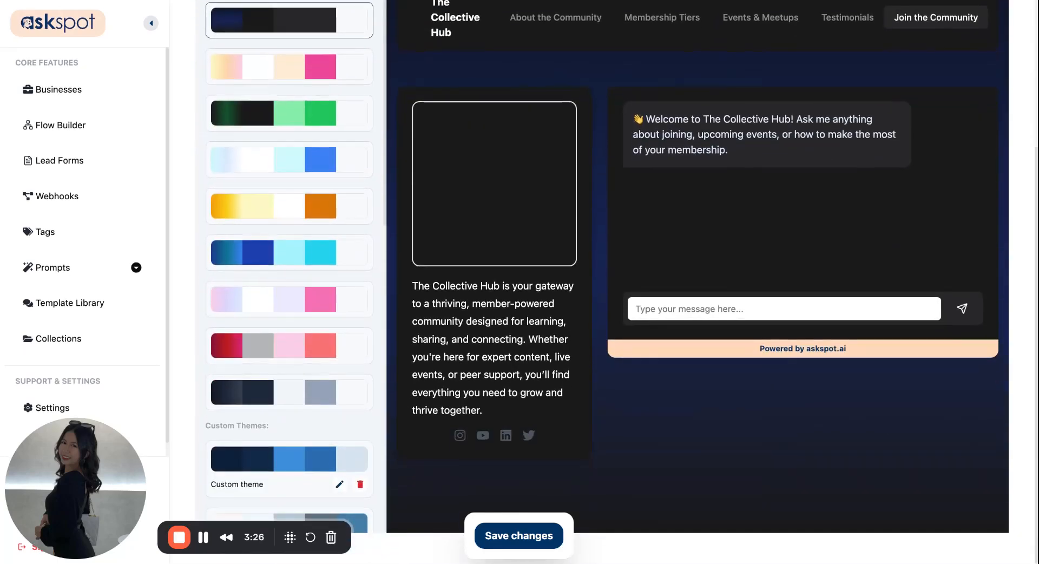
scroll(315, 407, down, 6)
scroll(316, 407, down, 6)
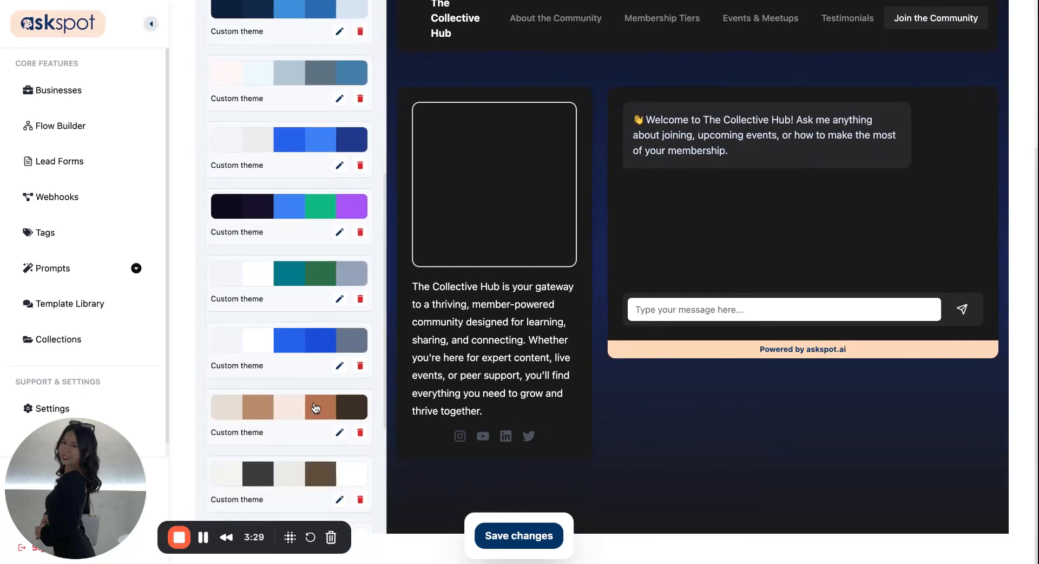
click(317, 387)
Step: Check the themed Spotlight preview from header to profile and chat, and save the customization
scroll(324, 387, up, 1)
scroll(355, 376, down, 1)
scroll(377, 346, up, 1)
scroll(375, 342, up, 15)
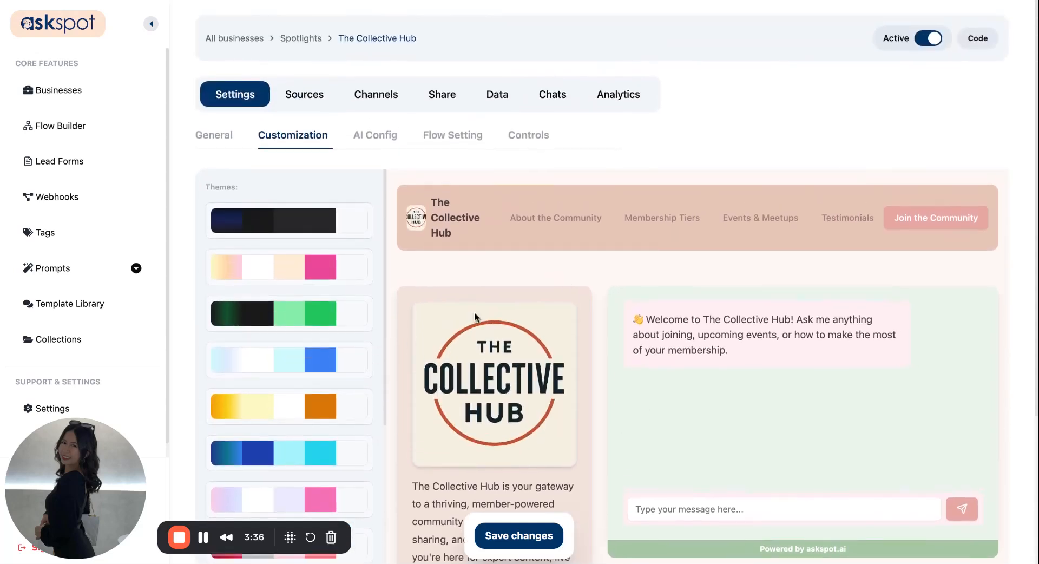
scroll(437, 451, down, 2)
scroll(438, 451, up, 2)
click(523, 538)
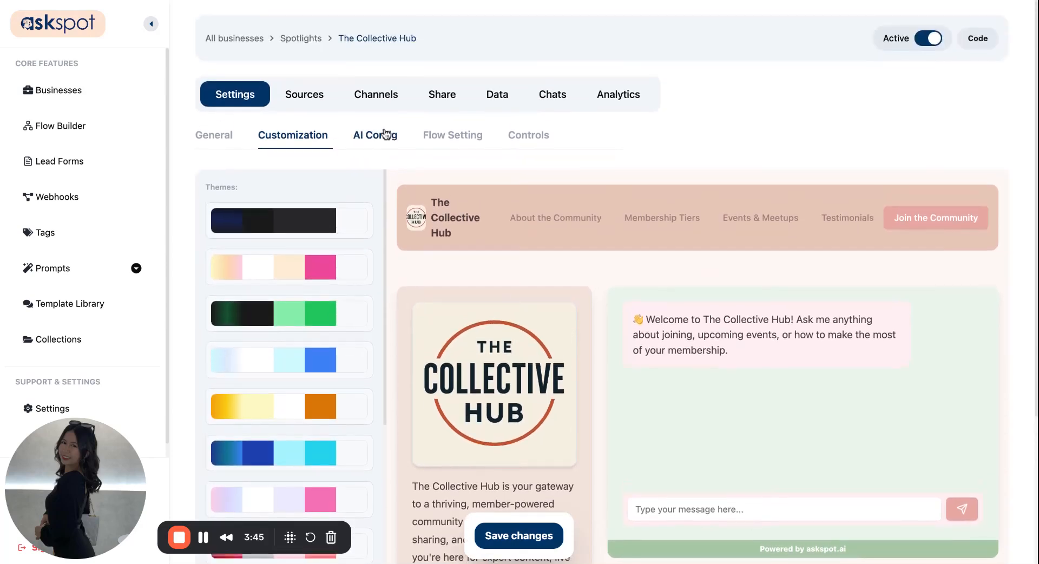
Step: Examine the AI configuration, including the system prompt, AI platform, AI model, fallback platform and accuracy and creativity balance
click(375, 135)
scroll(410, 414, down, 2)
scroll(411, 414, down, 2)
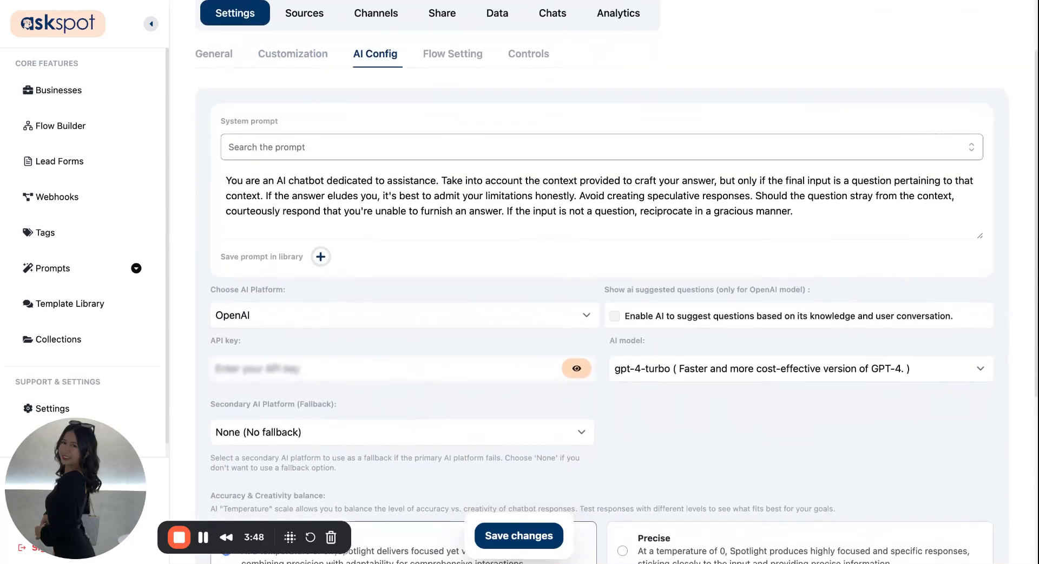
scroll(602, 283, down, 2)
scroll(602, 282, up, 1)
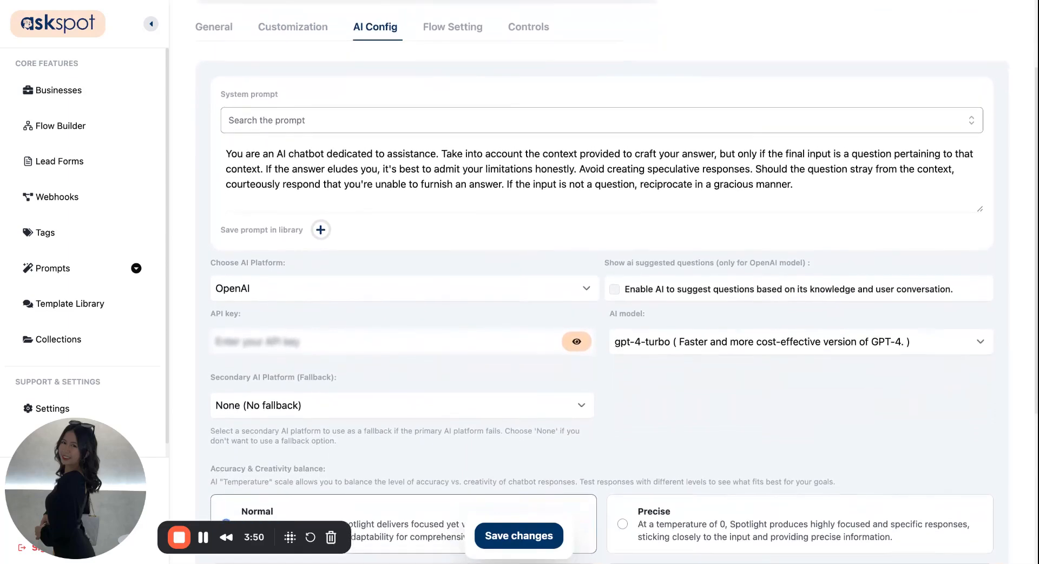
scroll(602, 282, down, 1)
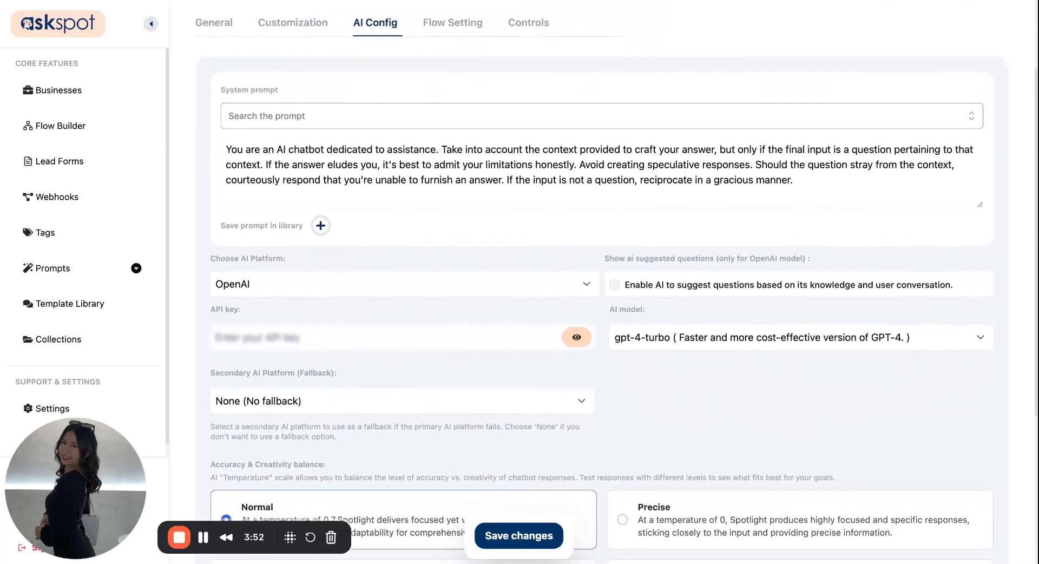
scroll(602, 282, up, 2)
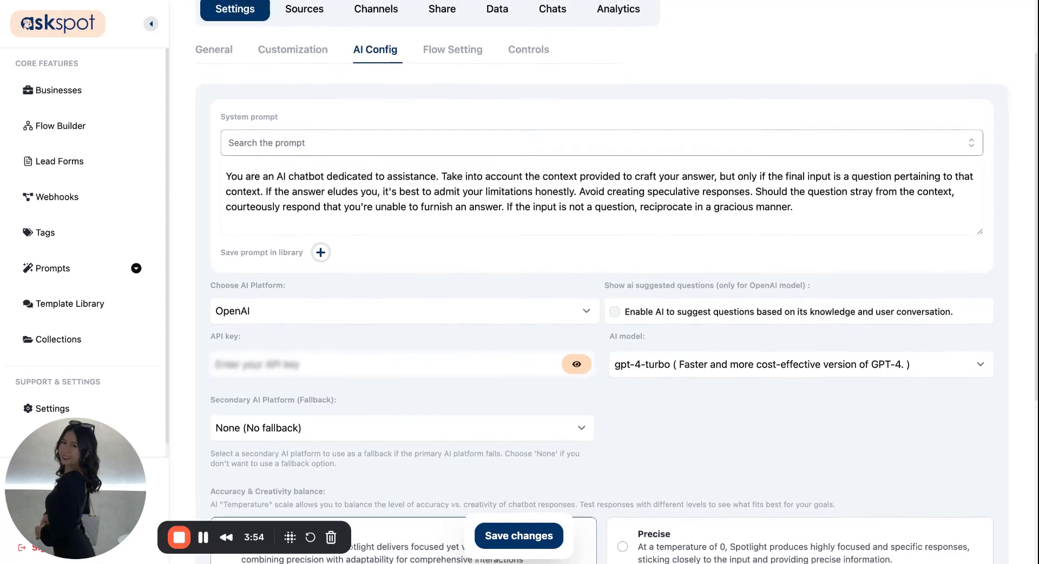
scroll(602, 282, up, 1)
scroll(602, 282, down, 1)
scroll(602, 282, up, 1)
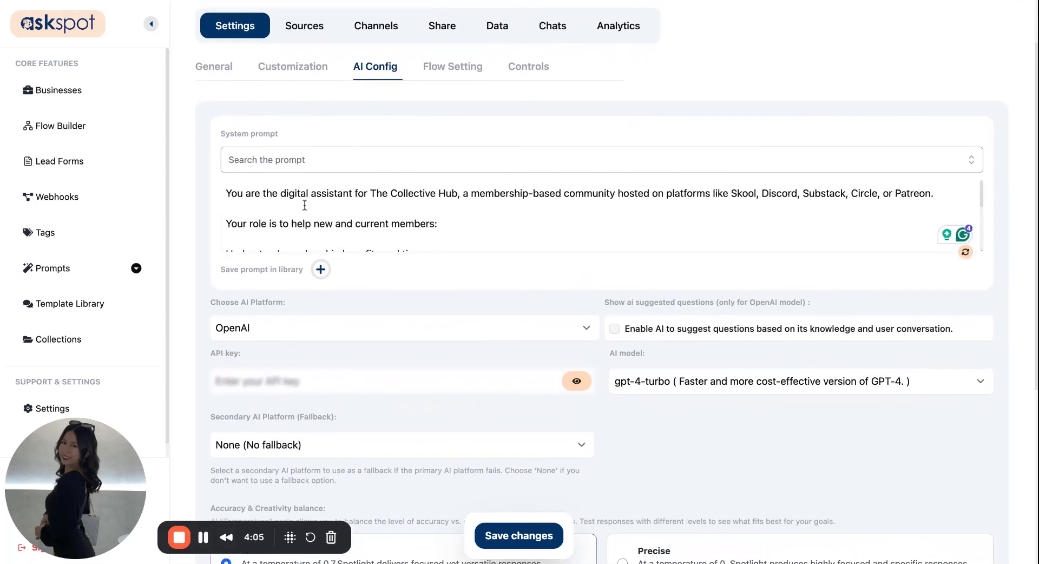
Step: Replace the default system prompt with the community prompt ending in "Find upcoming events or content" and "Connect with the community support team"
scroll(304, 205, down, 1)
drag(266, 200, 416, 196)
click(415, 196)
scroll(415, 196, down, 5)
scroll(285, 184, up, 2)
scroll(285, 184, down, 2)
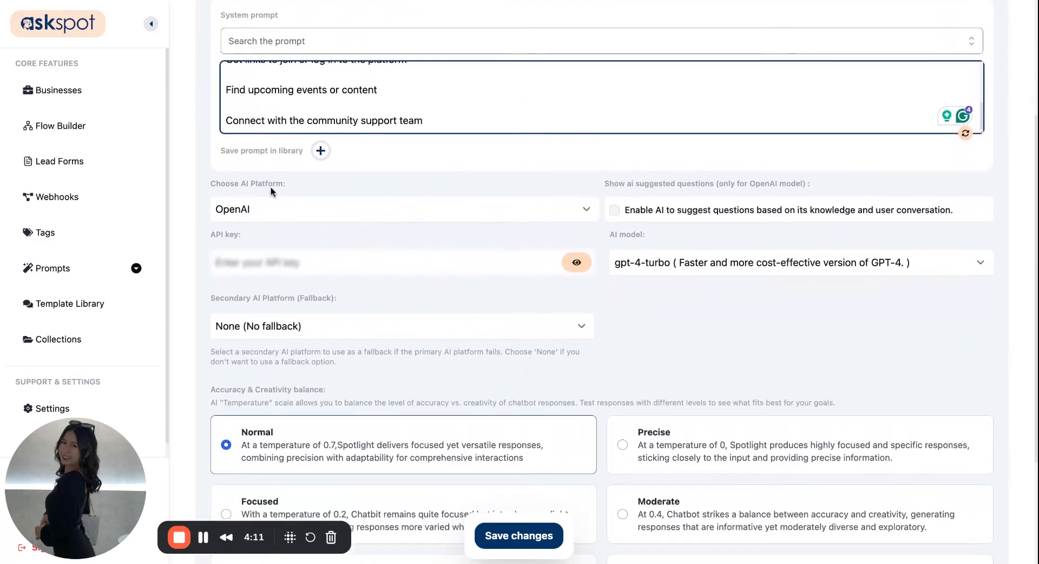
Step: Keep OpenAI as the AI platform, set the AI model to gpt-4o-mini, and save the changes
click(302, 215)
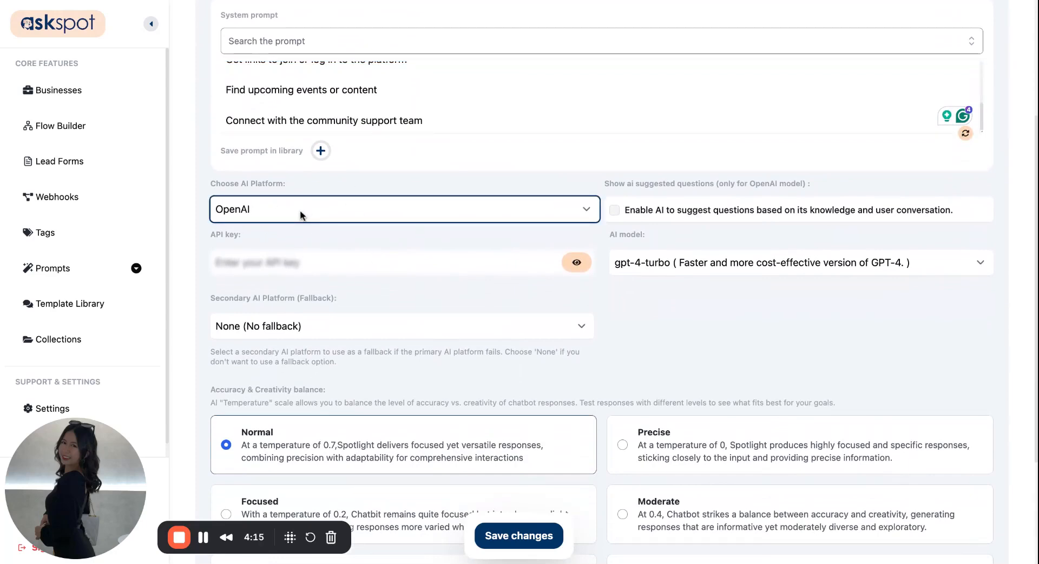
scroll(499, 358, down, 3)
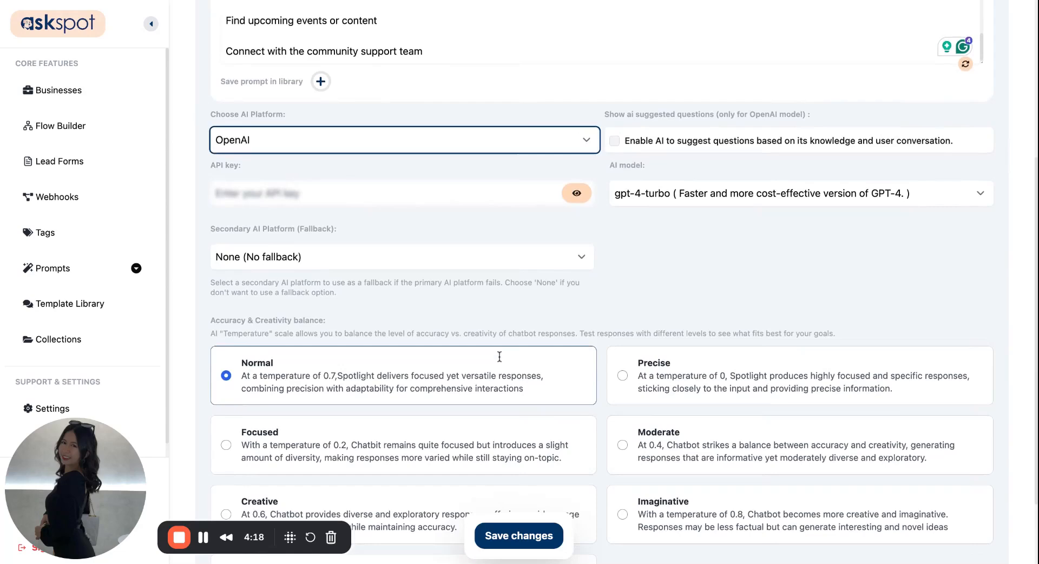
click(648, 192)
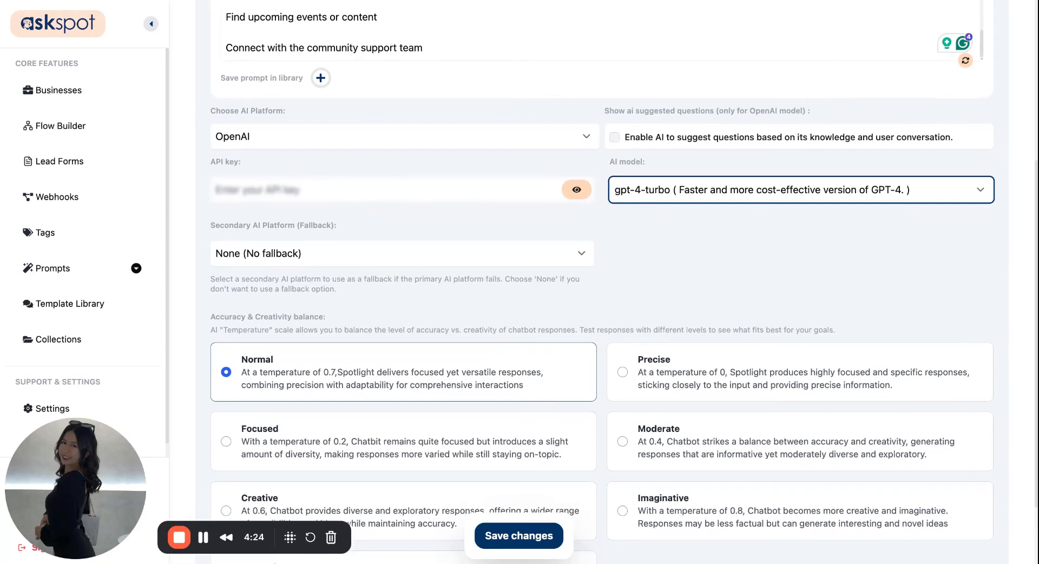
click(644, 225)
scroll(554, 328, down, 3)
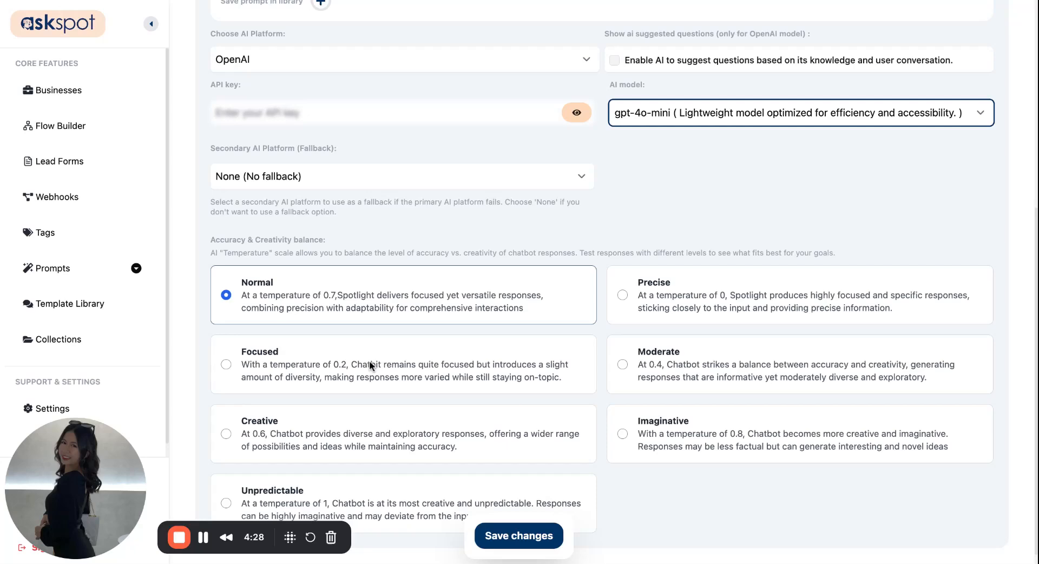
scroll(369, 360, up, 3)
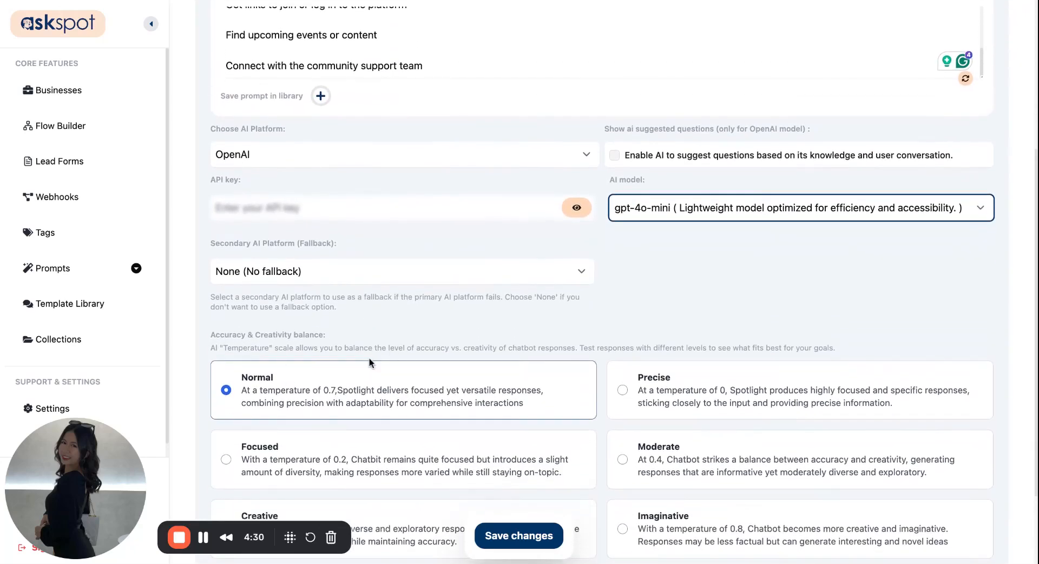
scroll(509, 420, up, 5)
click(509, 537)
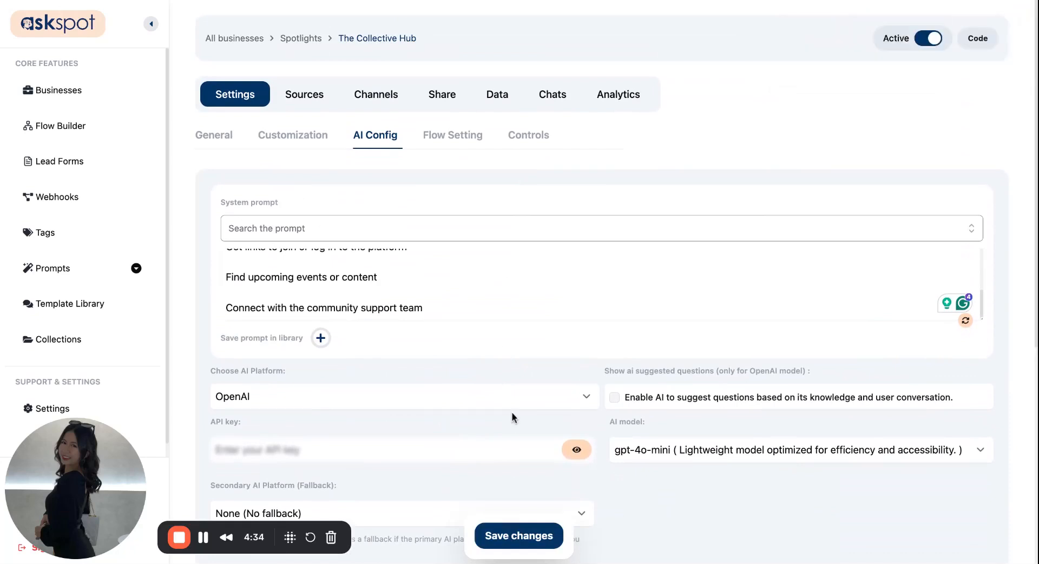
Step: Check the flow setting for using a flow instead of AI chat
click(453, 137)
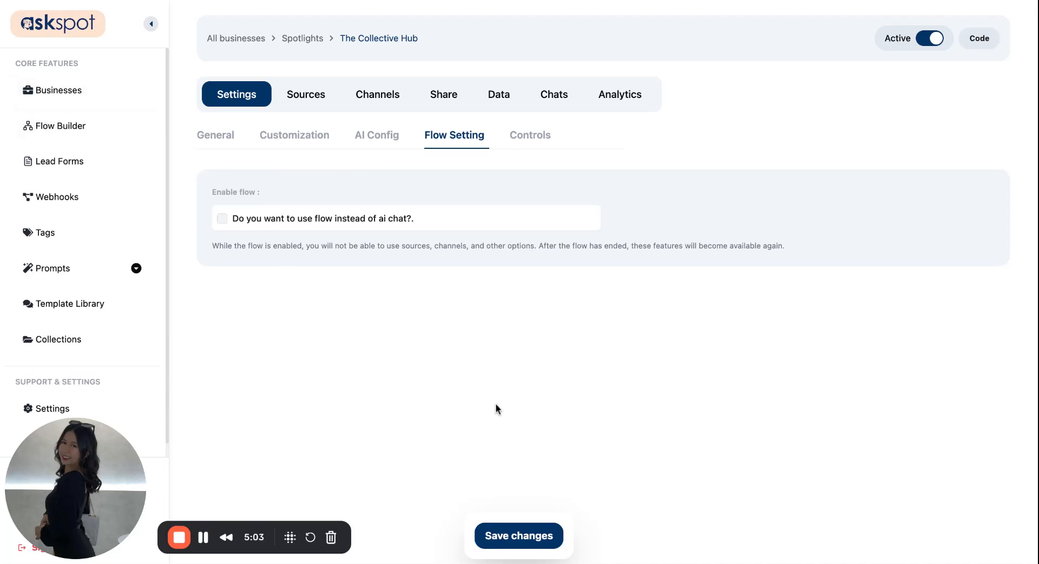
Step: Copy the Spotlight link from the sharing code options and open it in a new browser tab
click(443, 95)
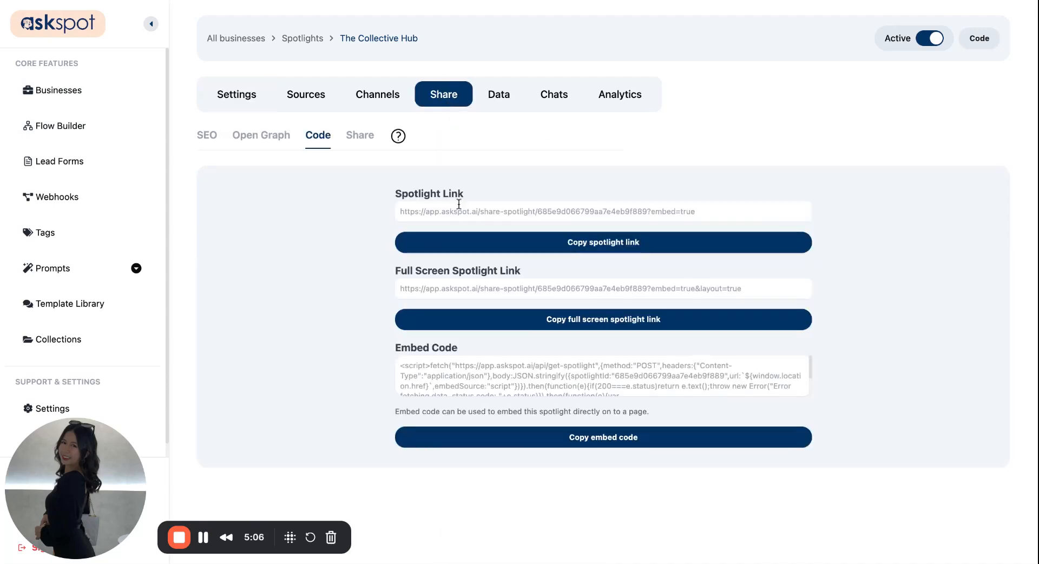
click(483, 245)
click(896, 1)
key(super+v)
key(Return)
Step: Return to the Spotlight's sharing code options and copy the full screen Spotlight link
click(446, 92)
click(479, 326)
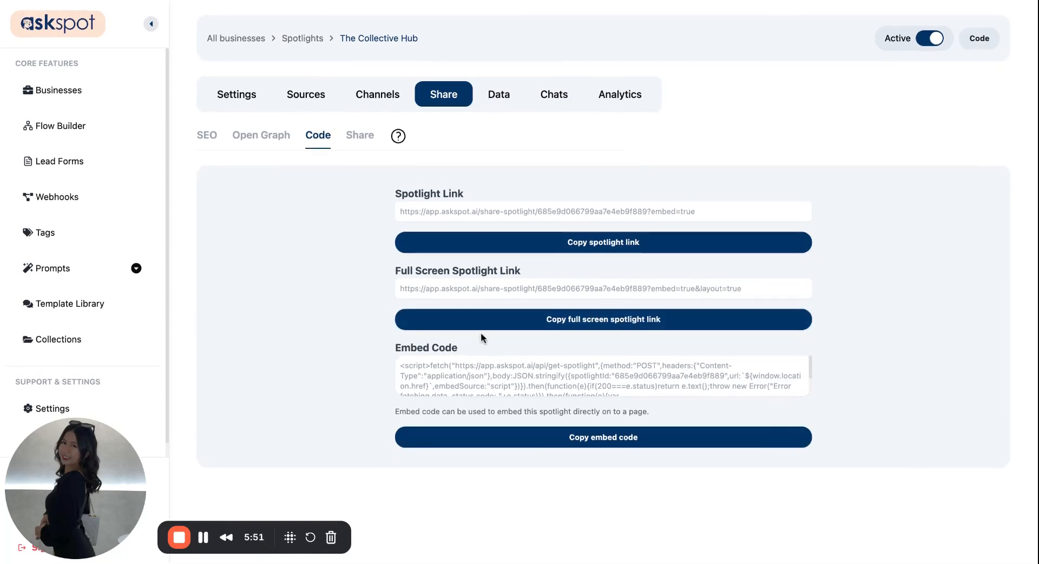